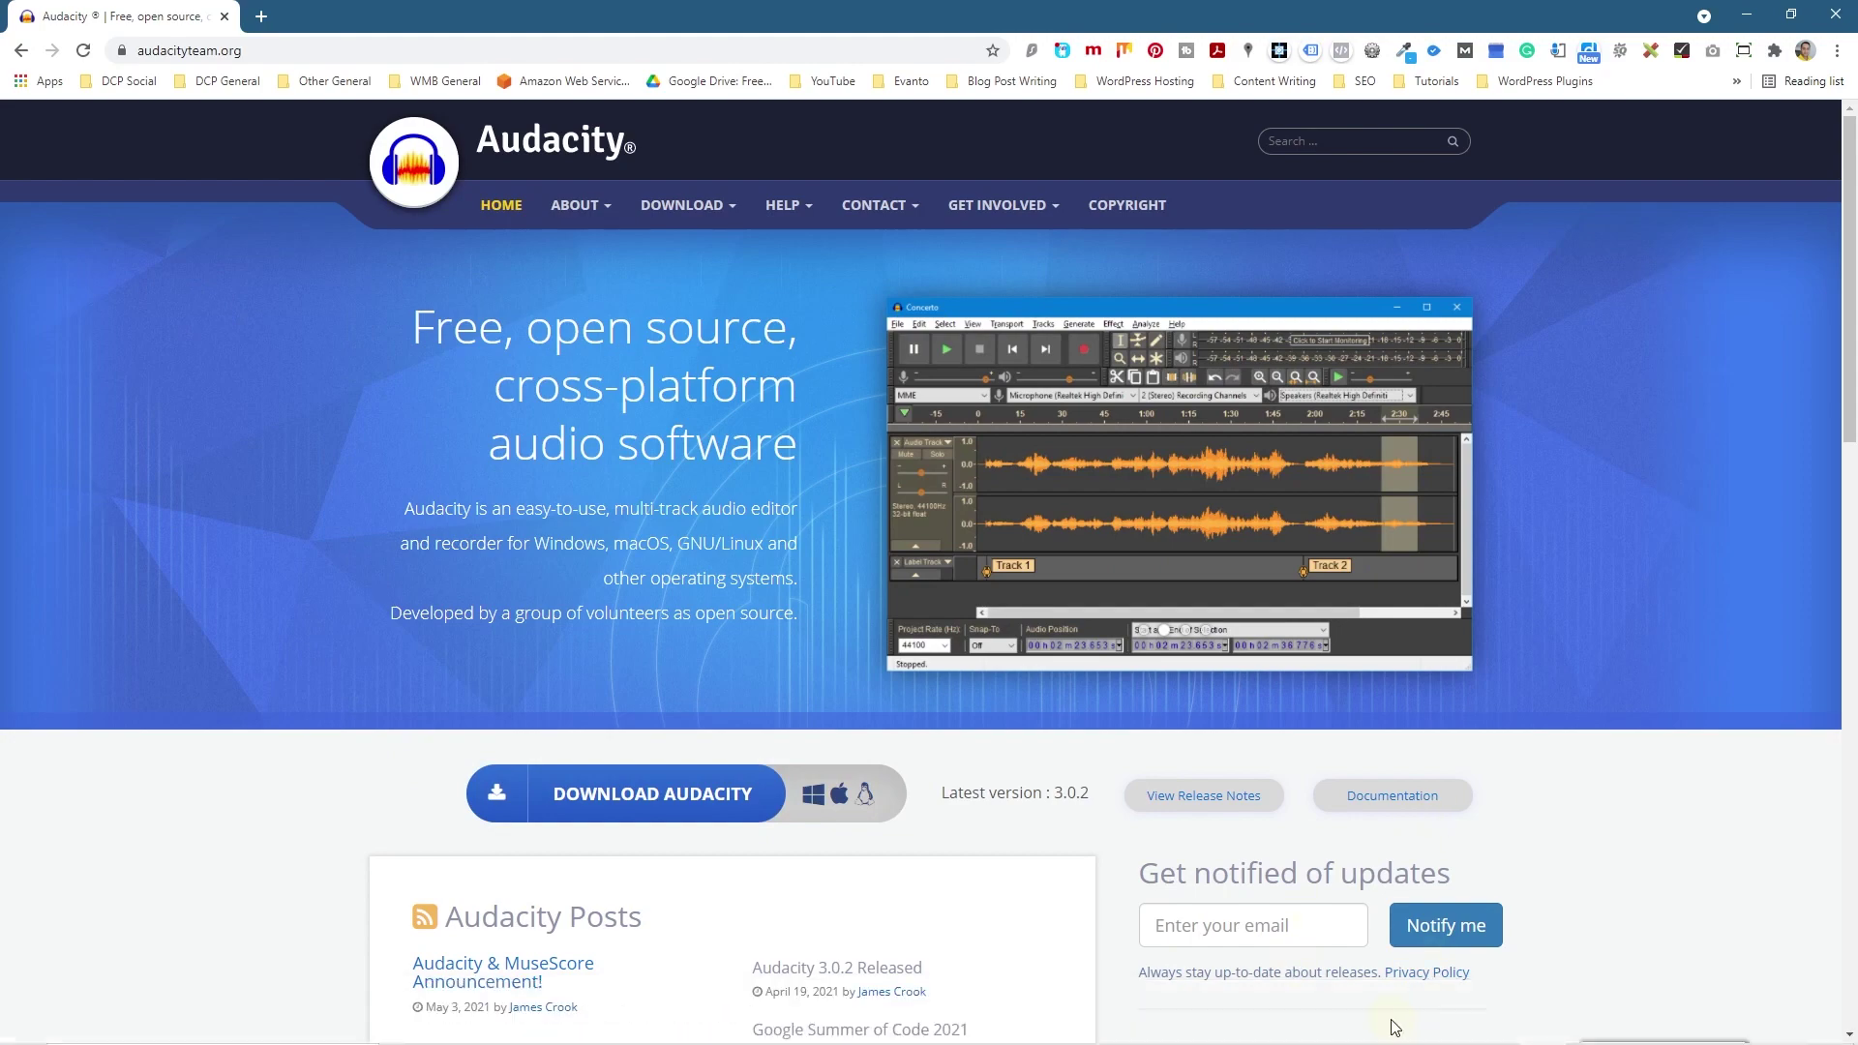
Dismiss the cookie notice on the audacityteam.org home page.
{"action": "left_click", "coordinate": [1381, 1008]}
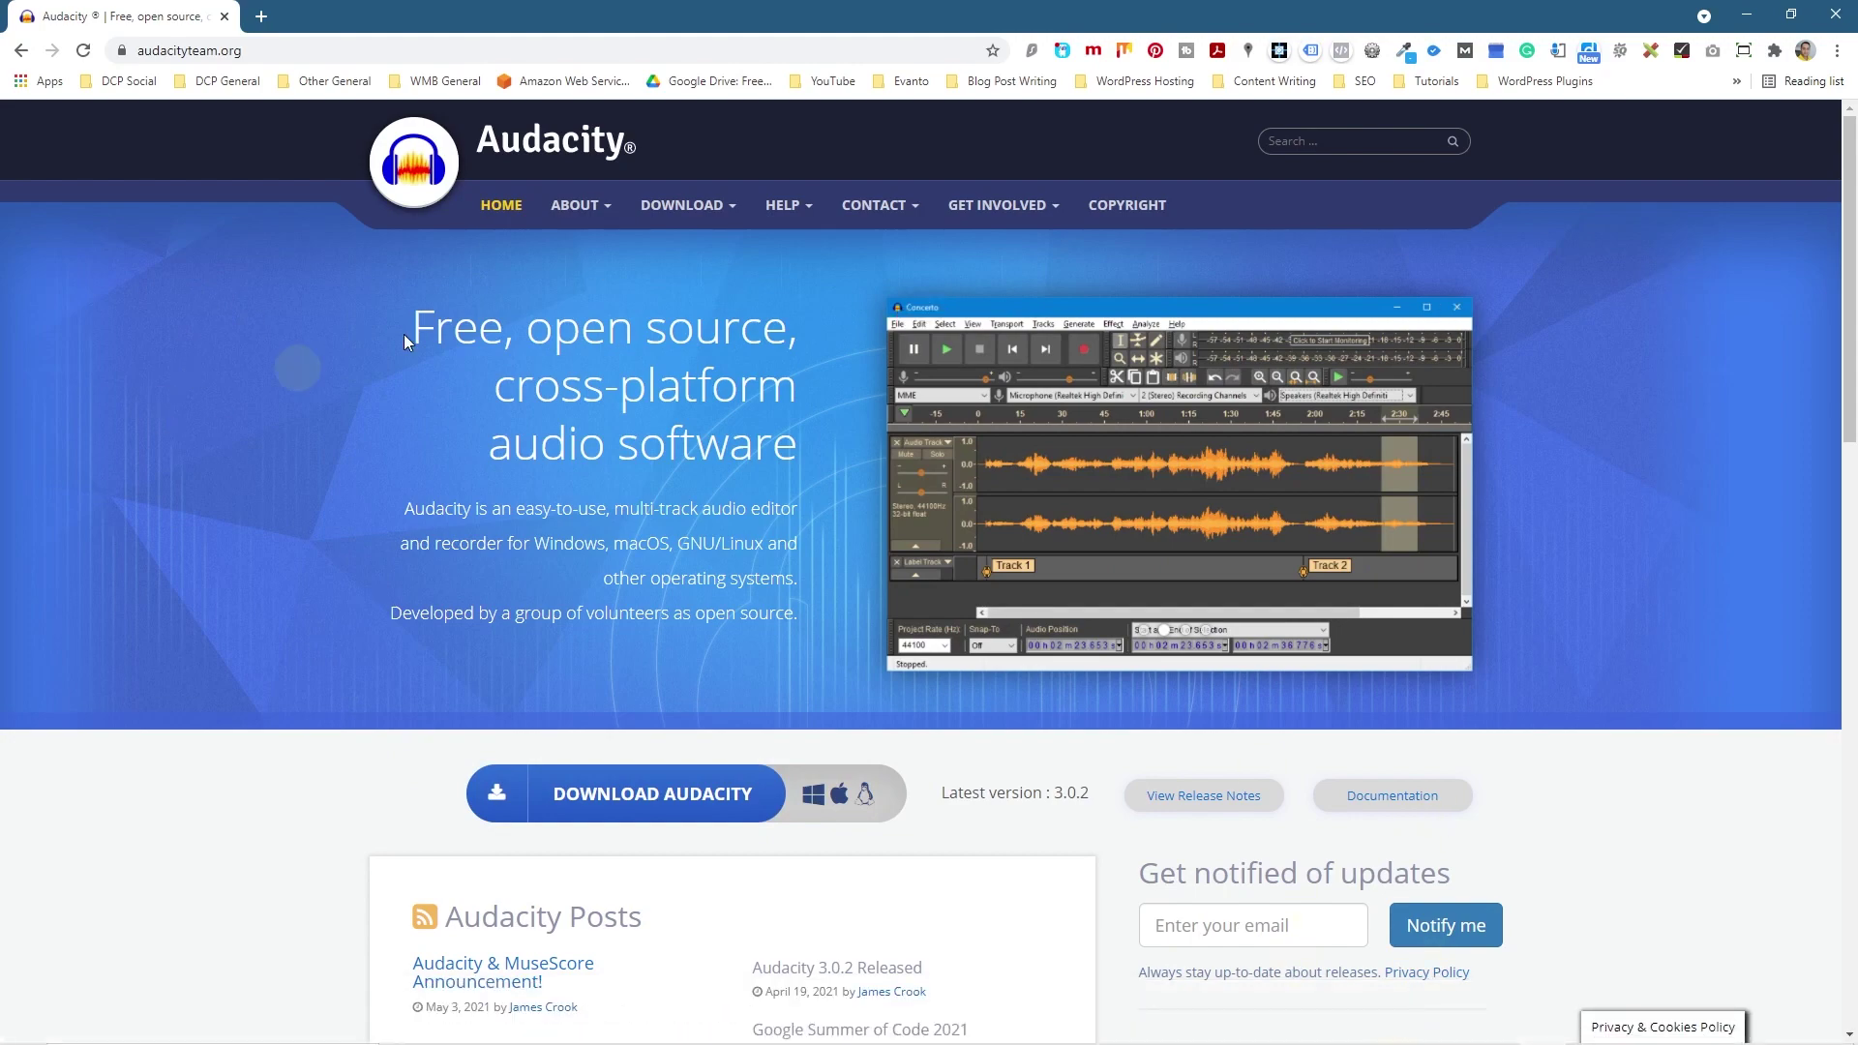
Download the Audacity 3.0.2 installer for Windows.
{"action": "left_click", "coordinate": [643, 792]}
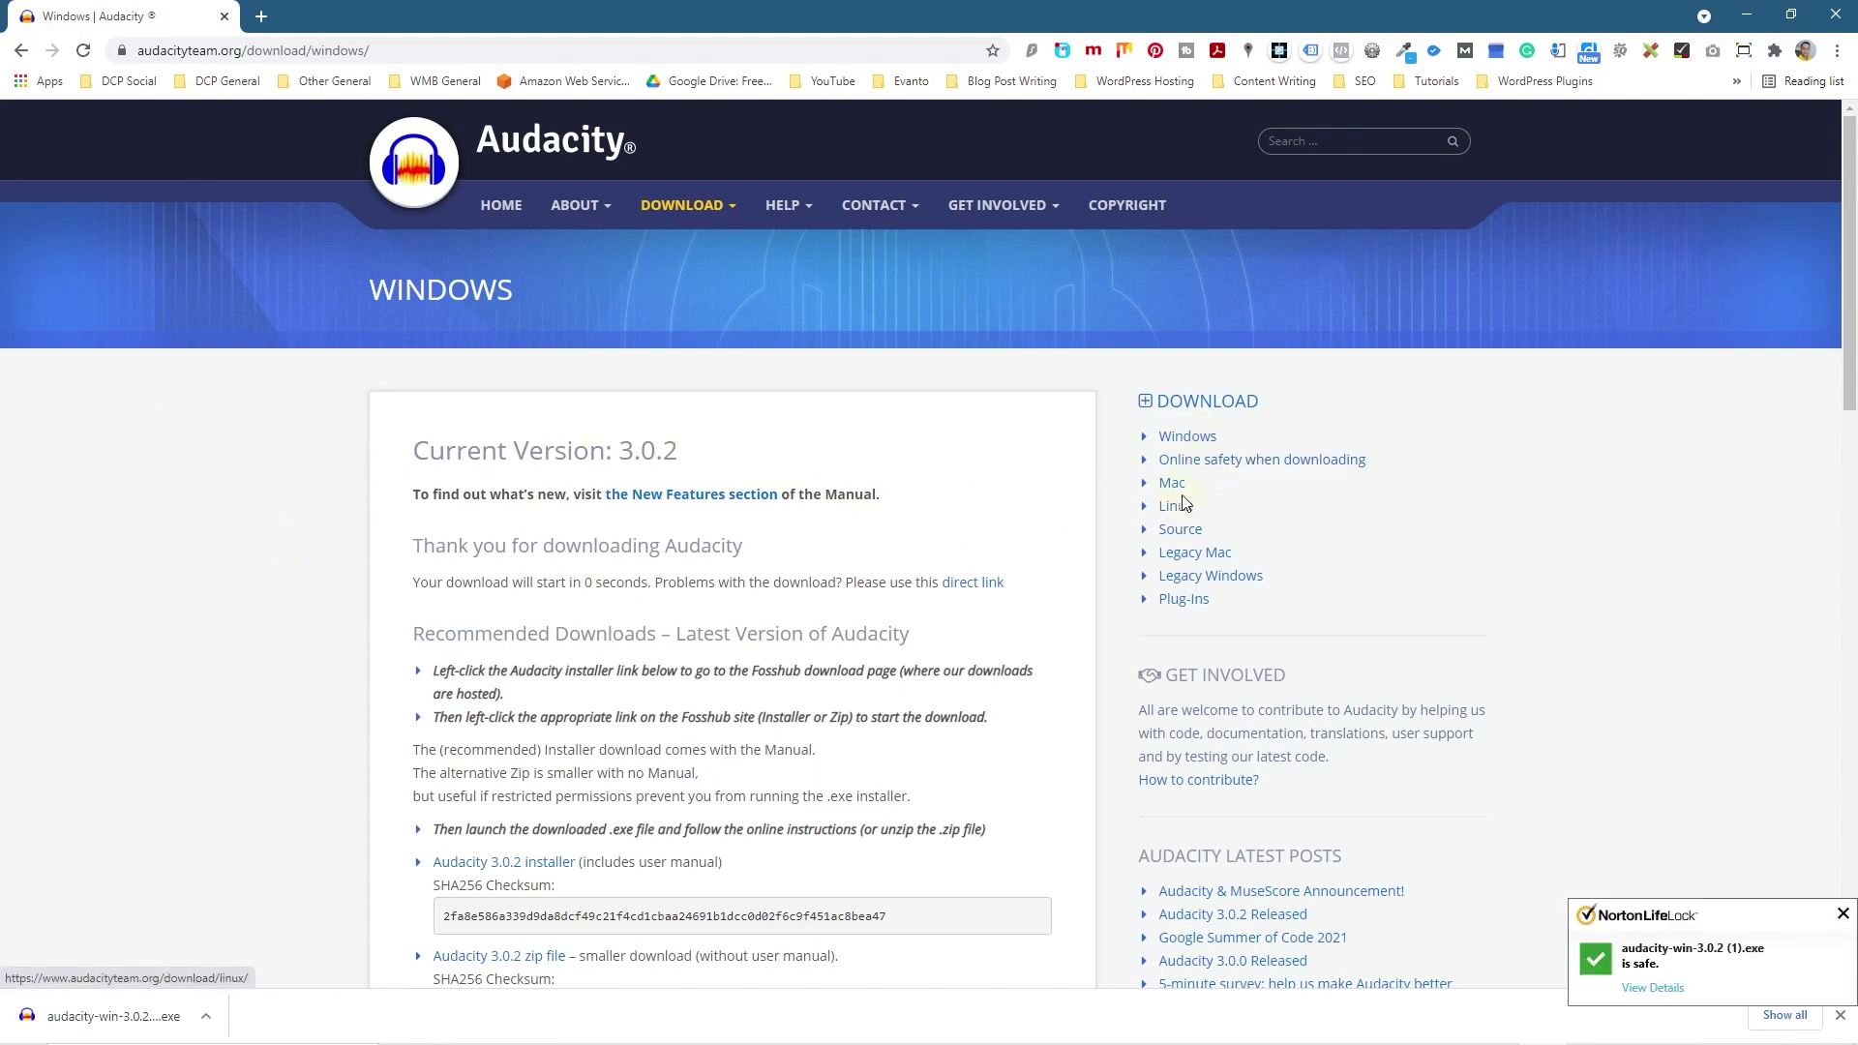
Snap Chrome to the left half and the How to install Audacity 3 folder to the right.
{"action": "left_click_drag", "start_coordinate": [915, 12], "coordinate": [0, 145]}
{"action": "left_click", "coordinate": [1768, 172]}
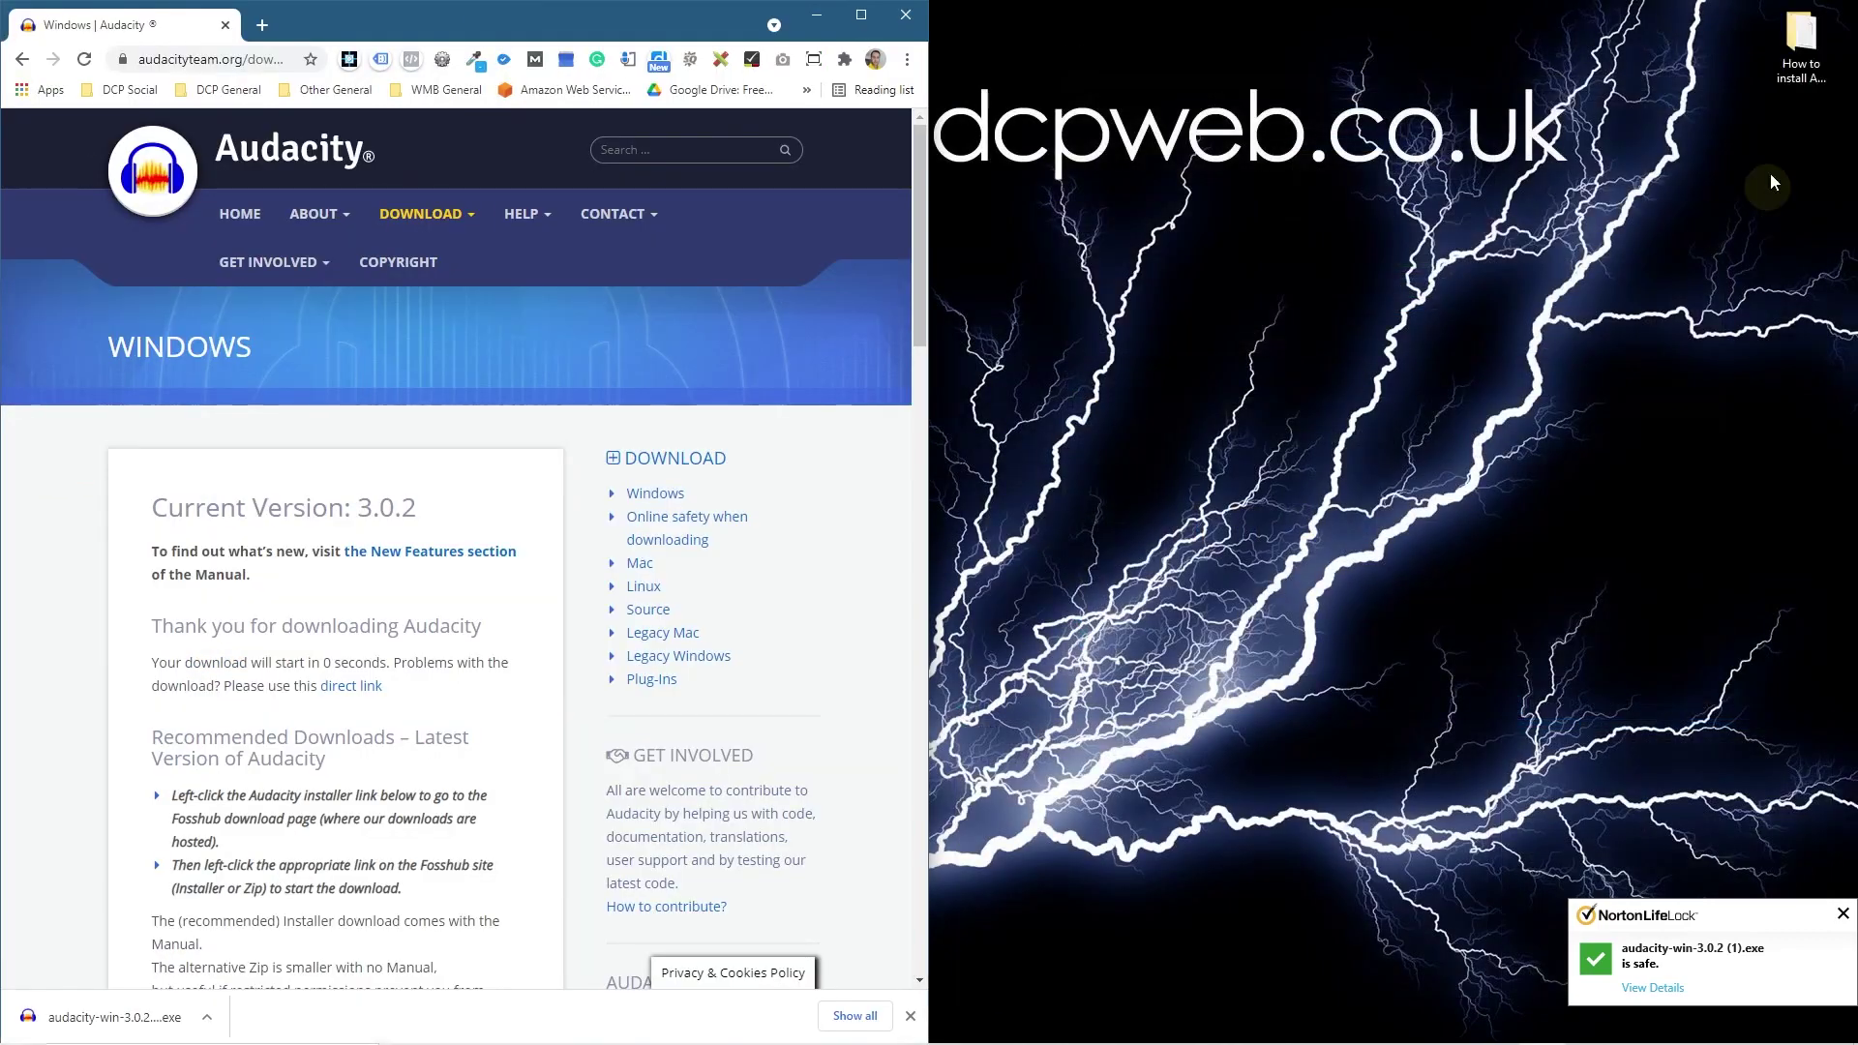
{"action": "double_click", "coordinate": [1793, 58]}
{"action": "key", "text": "super+Right"}
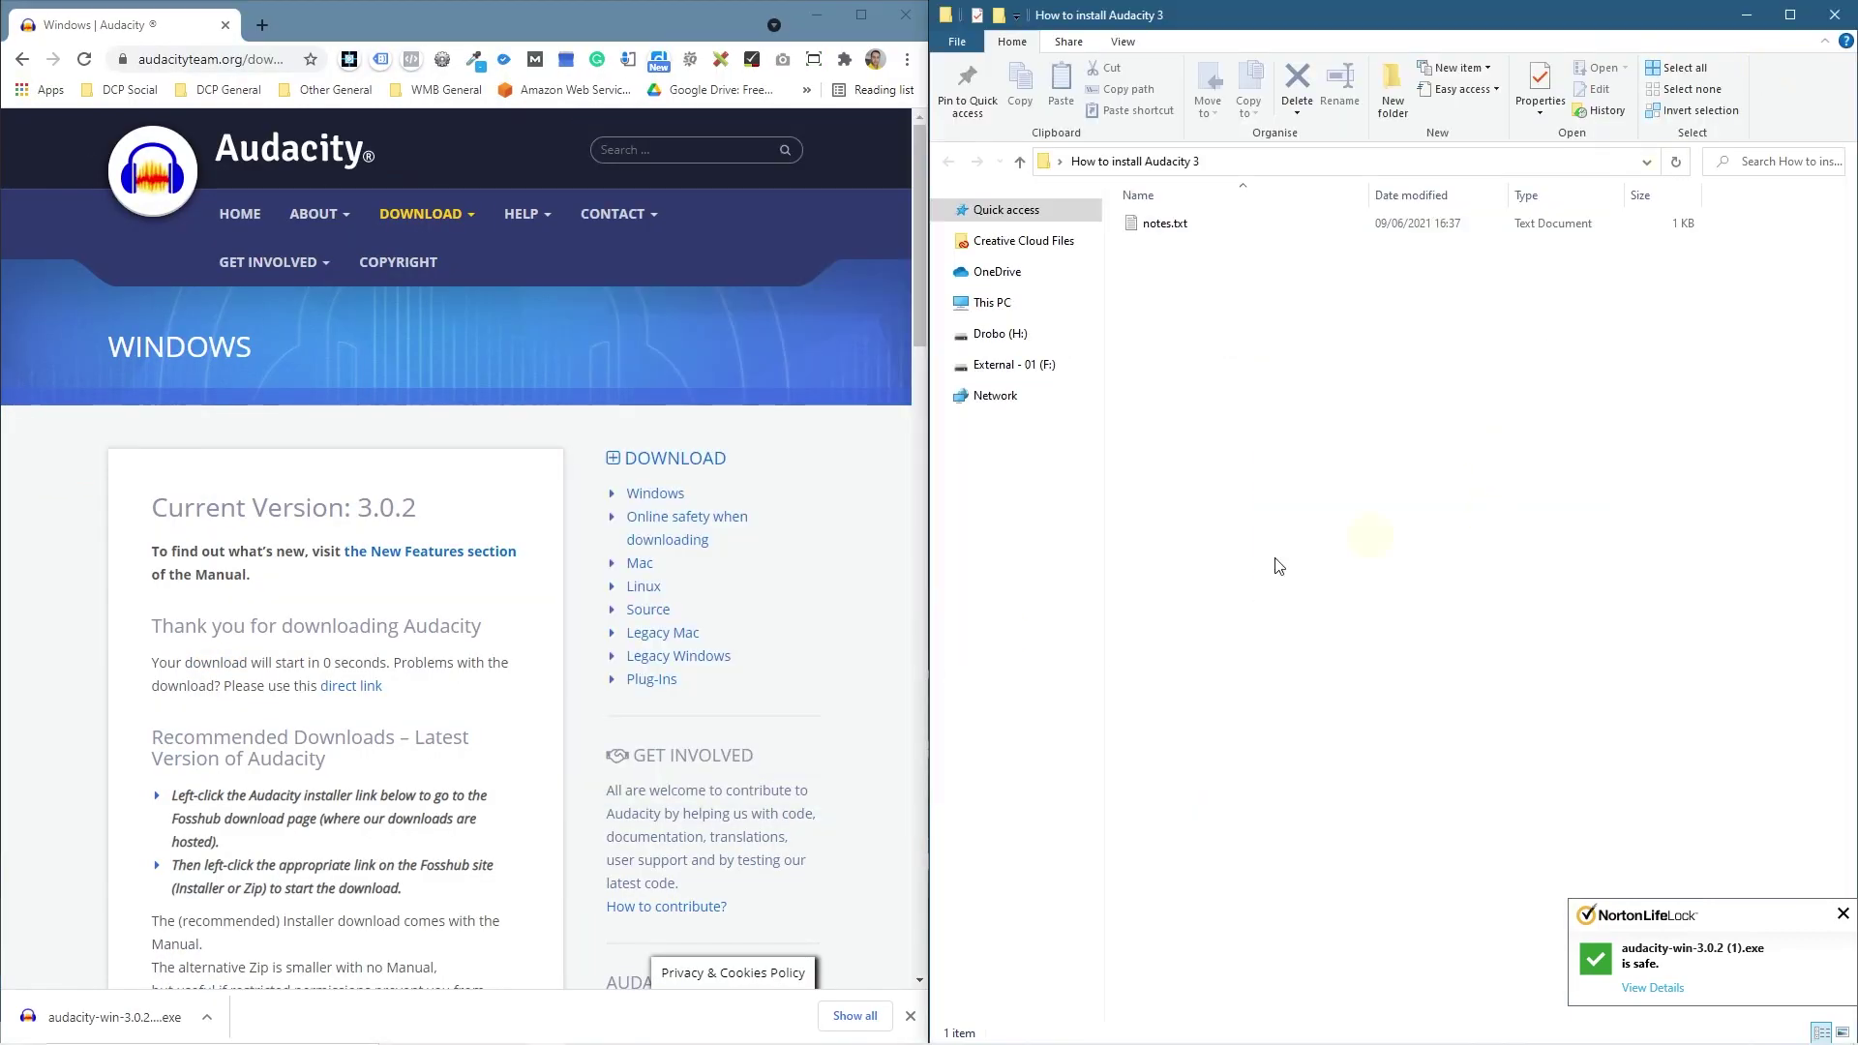
Move the downloaded installer into the folder, close Chrome, and launch the installer.
{"action": "left_click_drag", "start_coordinate": [116, 1016], "coordinate": [1501, 419]}
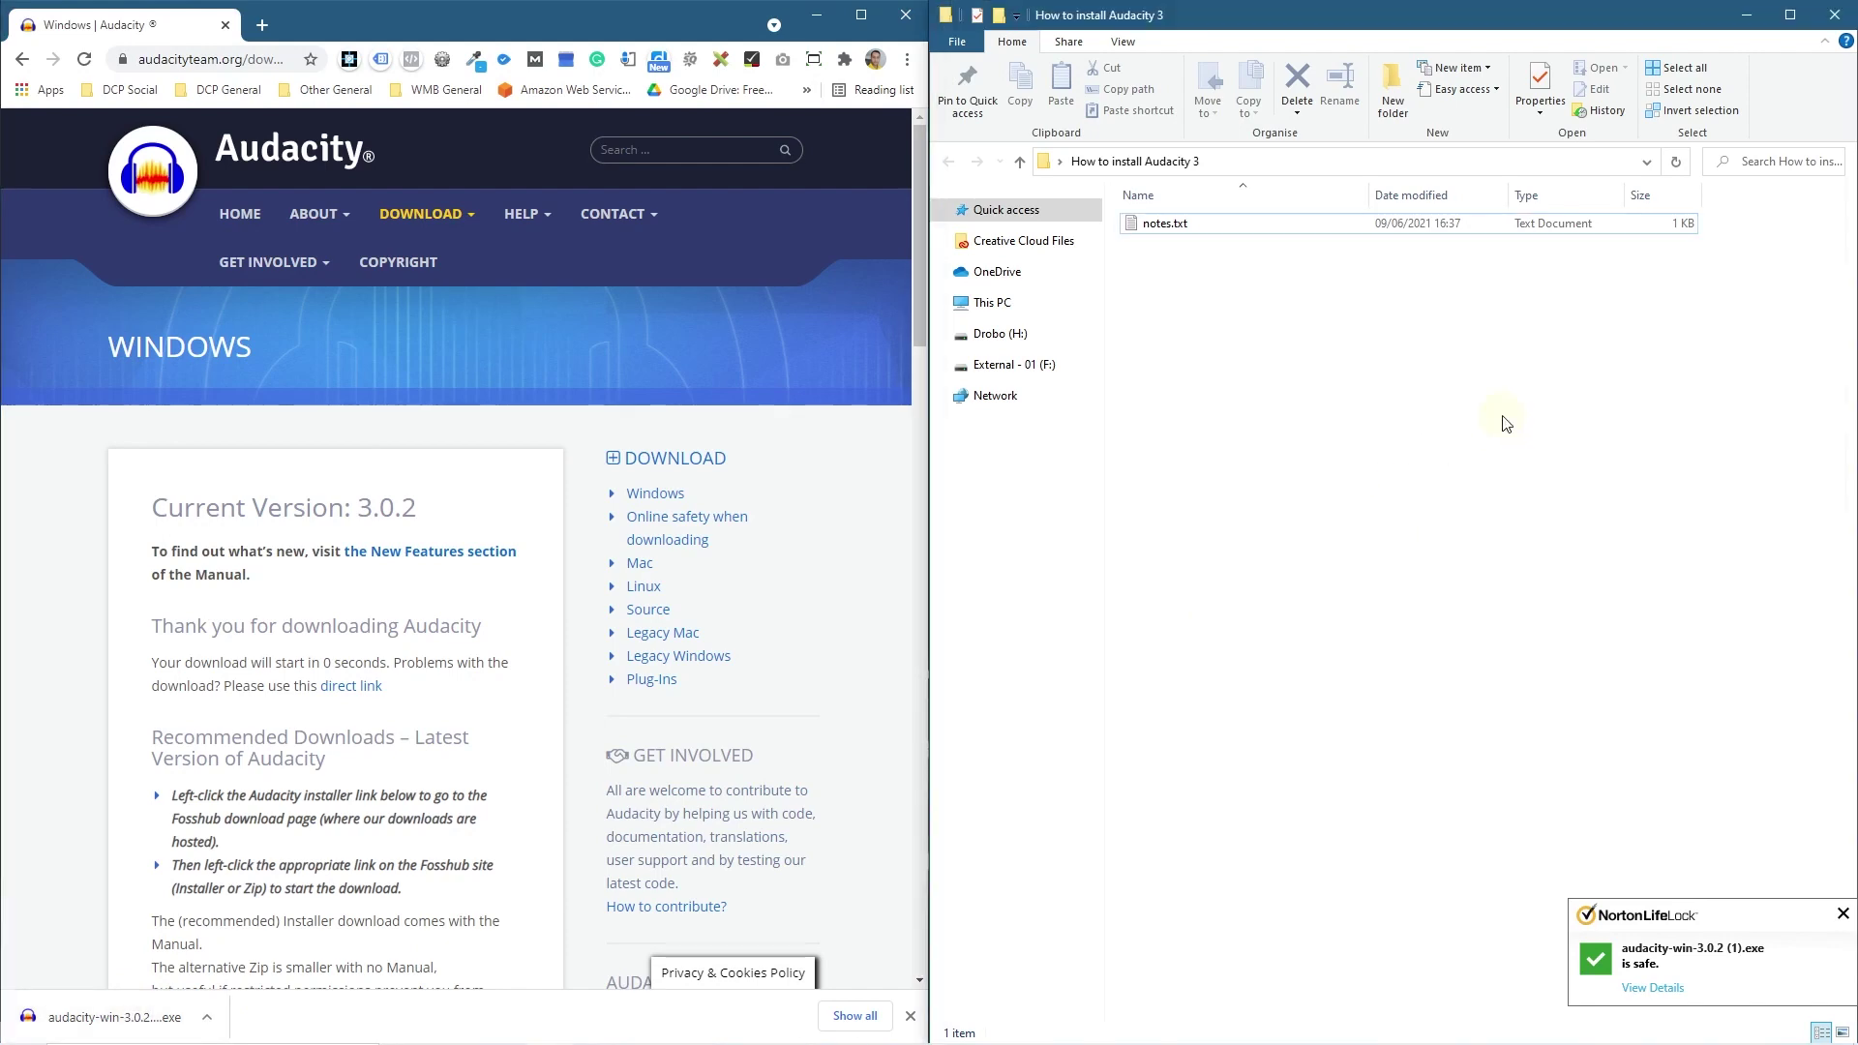
{"action": "left_click", "coordinate": [920, 15]}
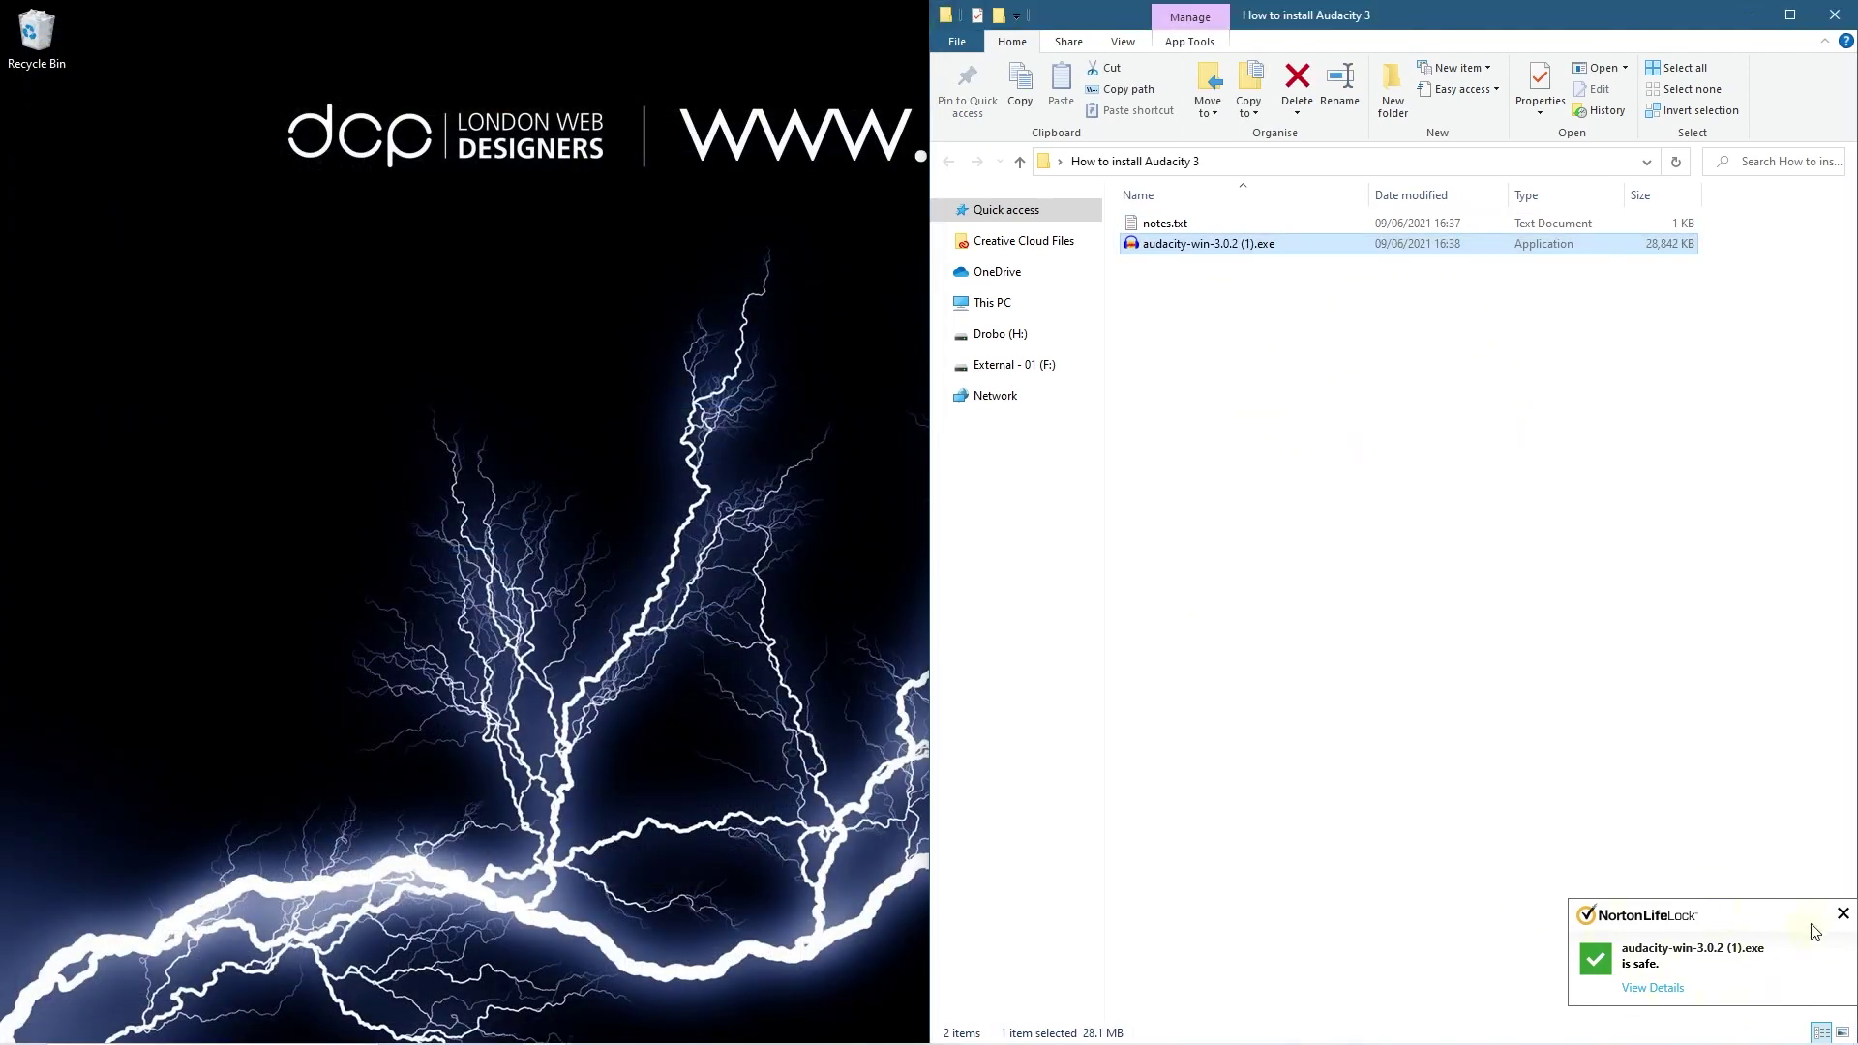
{"action": "left_click", "coordinate": [1843, 914]}
{"action": "double_click", "coordinate": [1222, 244]}
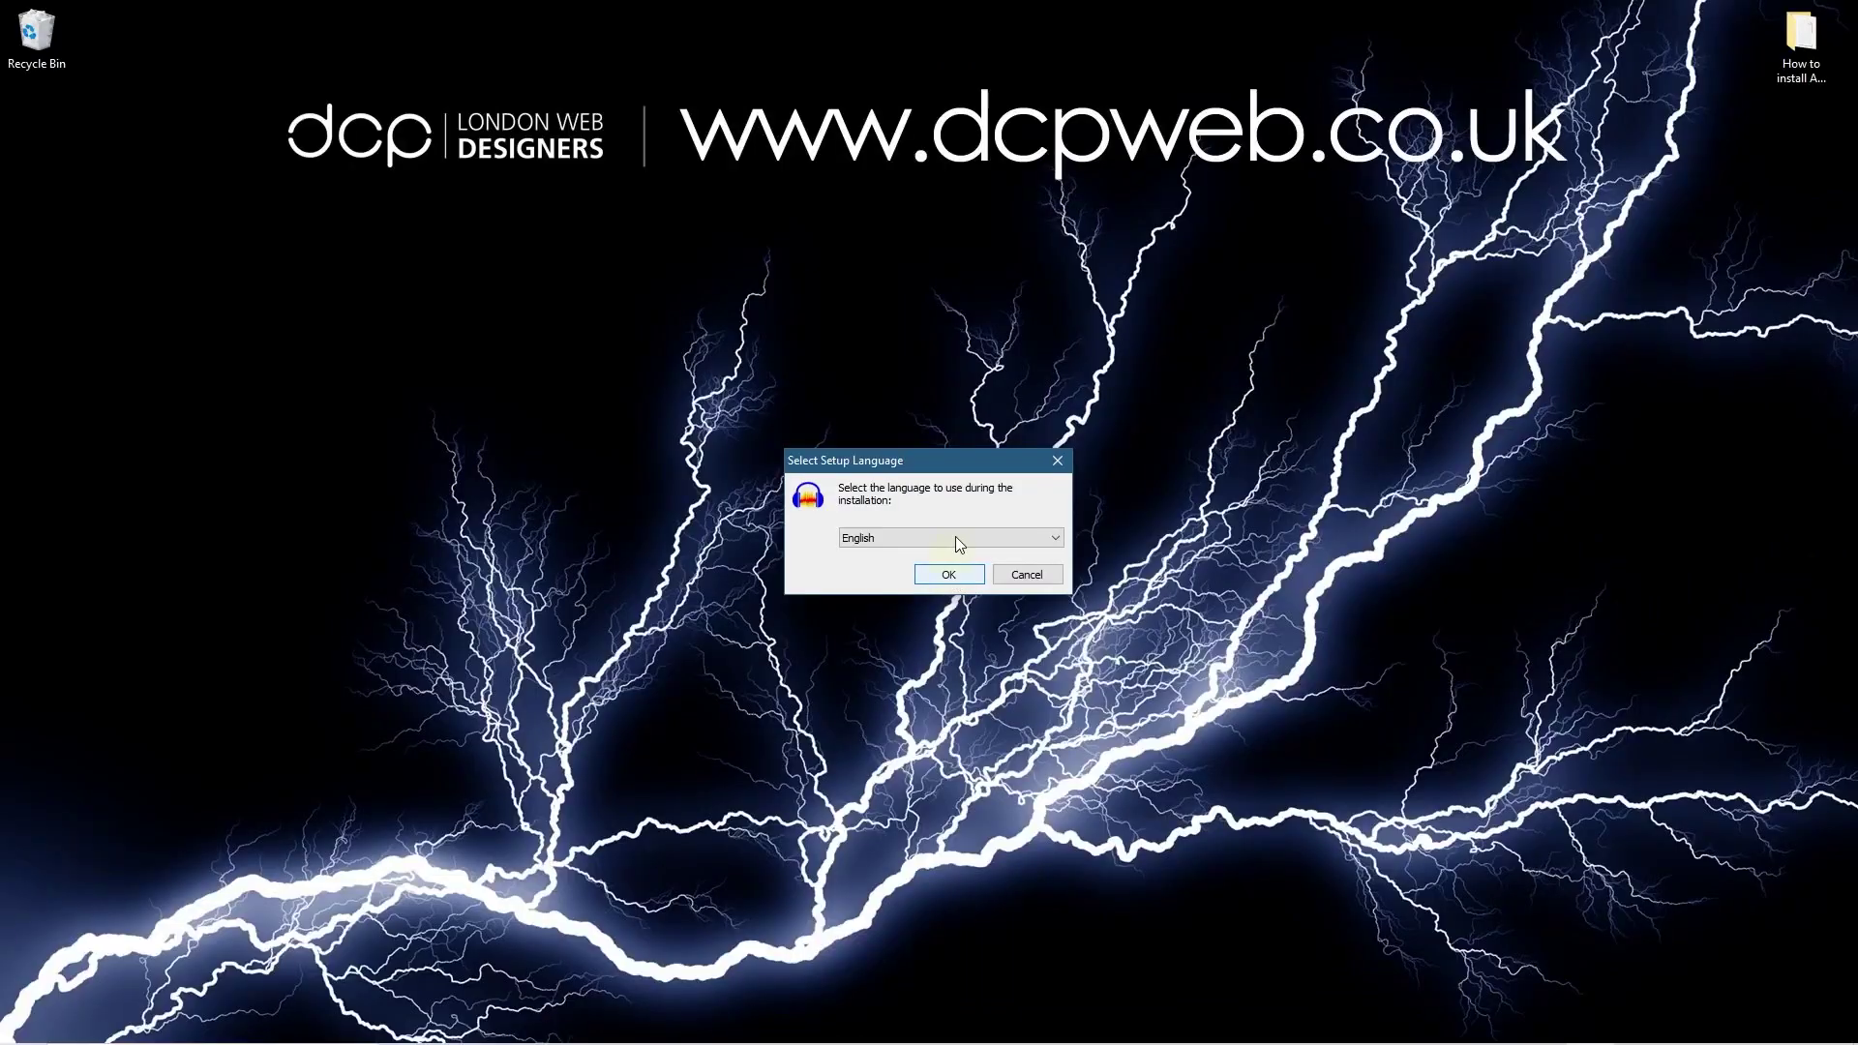
Keep English as the setup language and confirm it.
{"action": "left_click", "coordinate": [961, 541]}
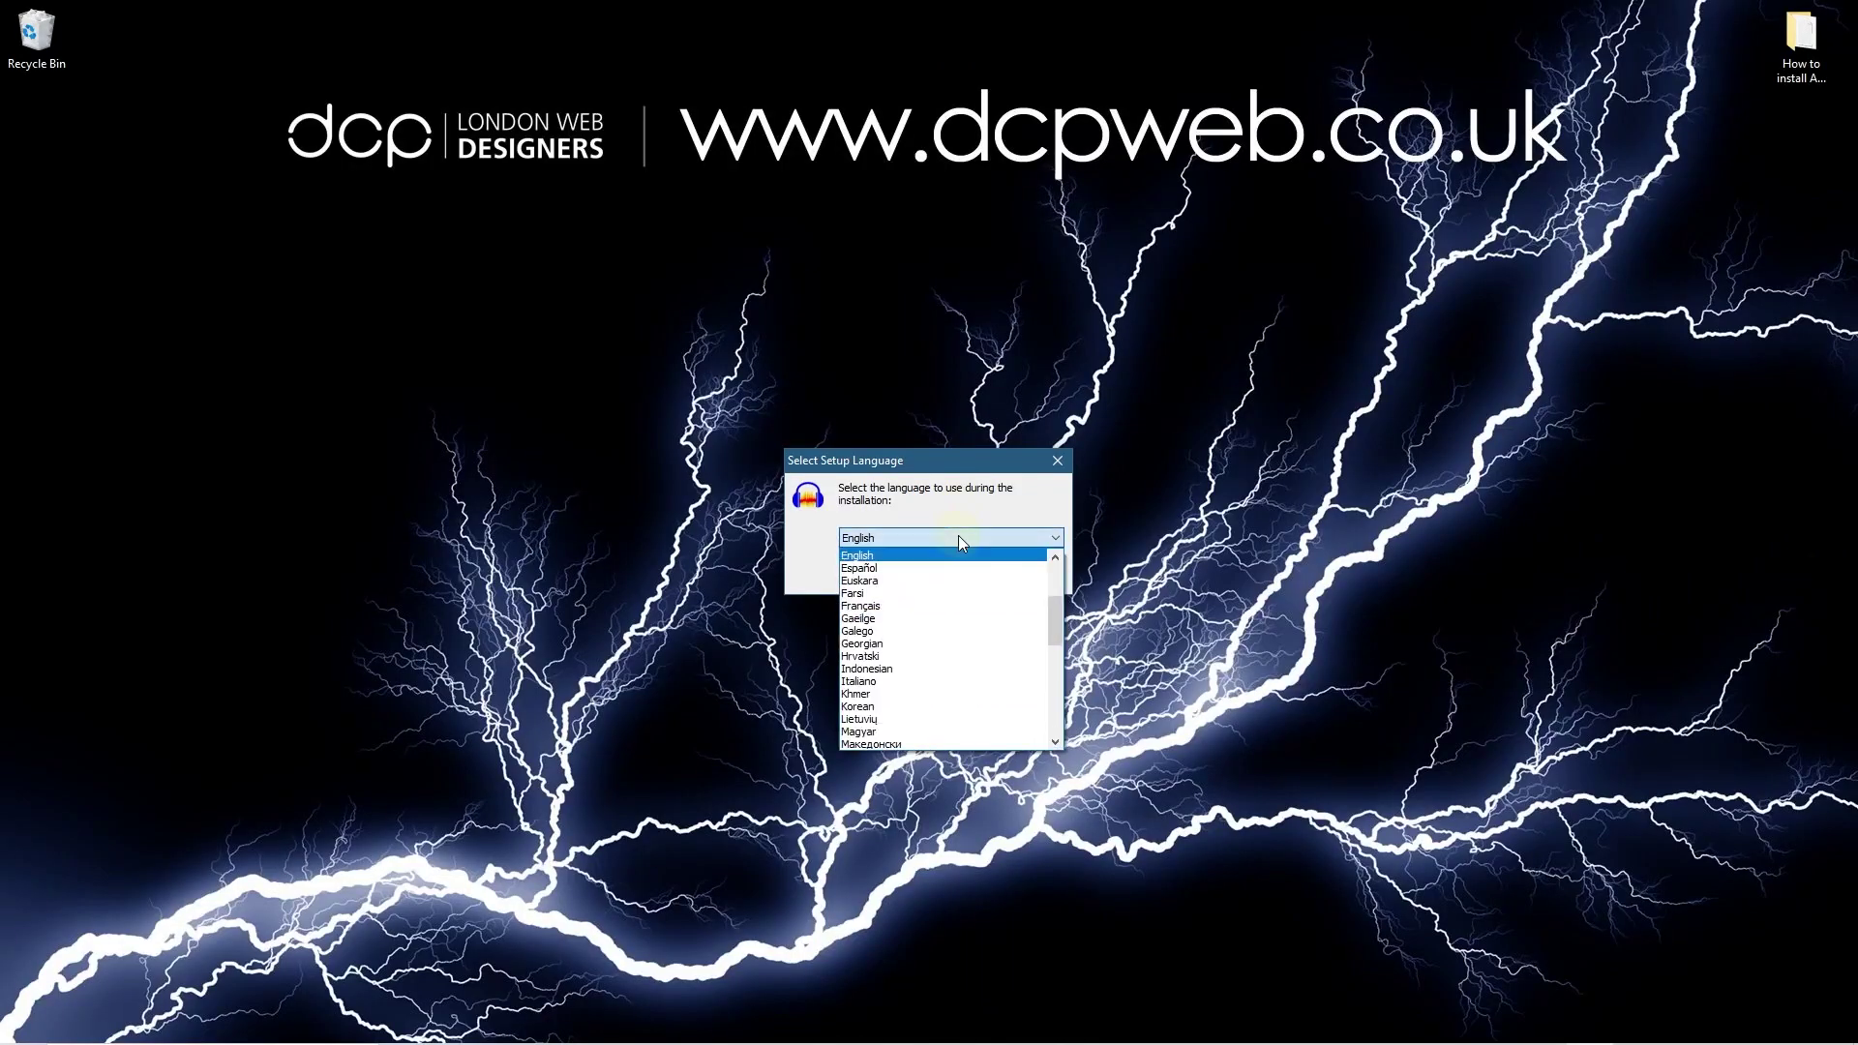
{"action": "left_click", "coordinate": [960, 542]}
{"action": "left_click", "coordinate": [960, 571]}
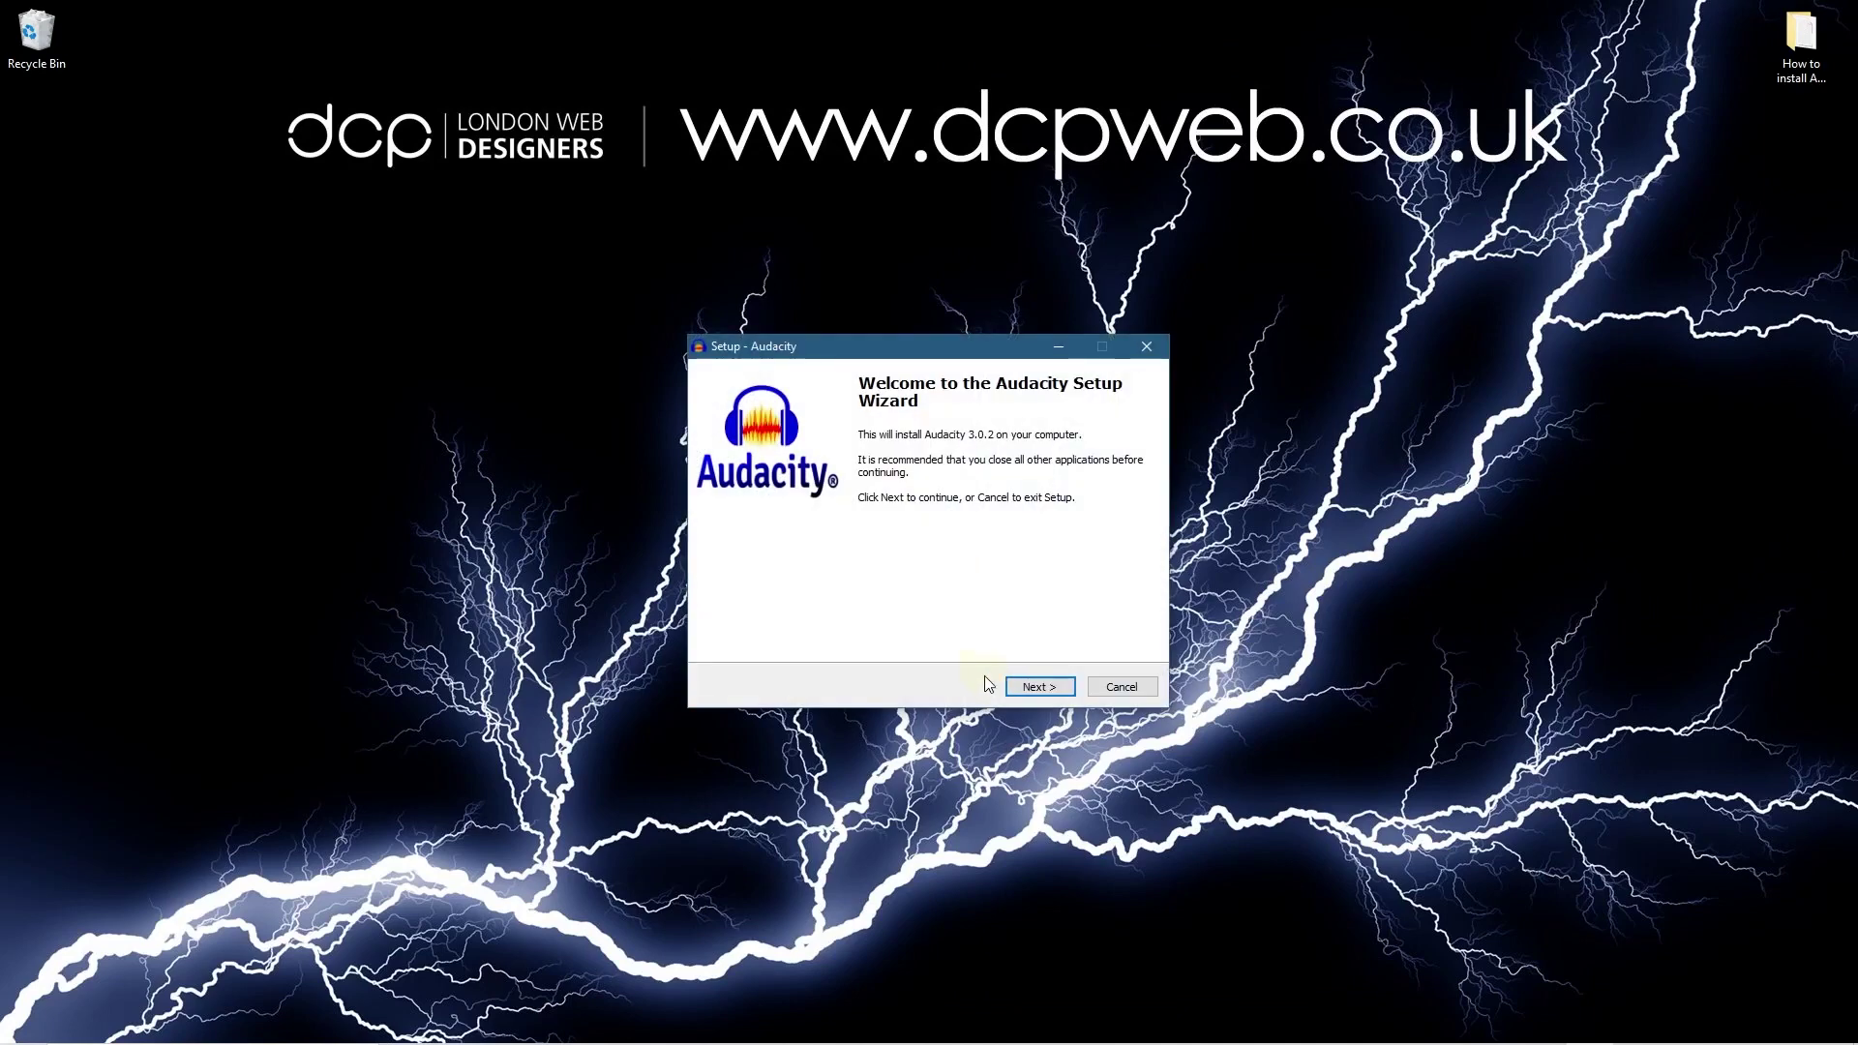
Pass the Welcome and Information pages, keeping C:\Program Files (x86)\Audacity as destination.
{"action": "left_click", "coordinate": [1037, 686]}
{"action": "left_click", "coordinate": [1052, 690]}
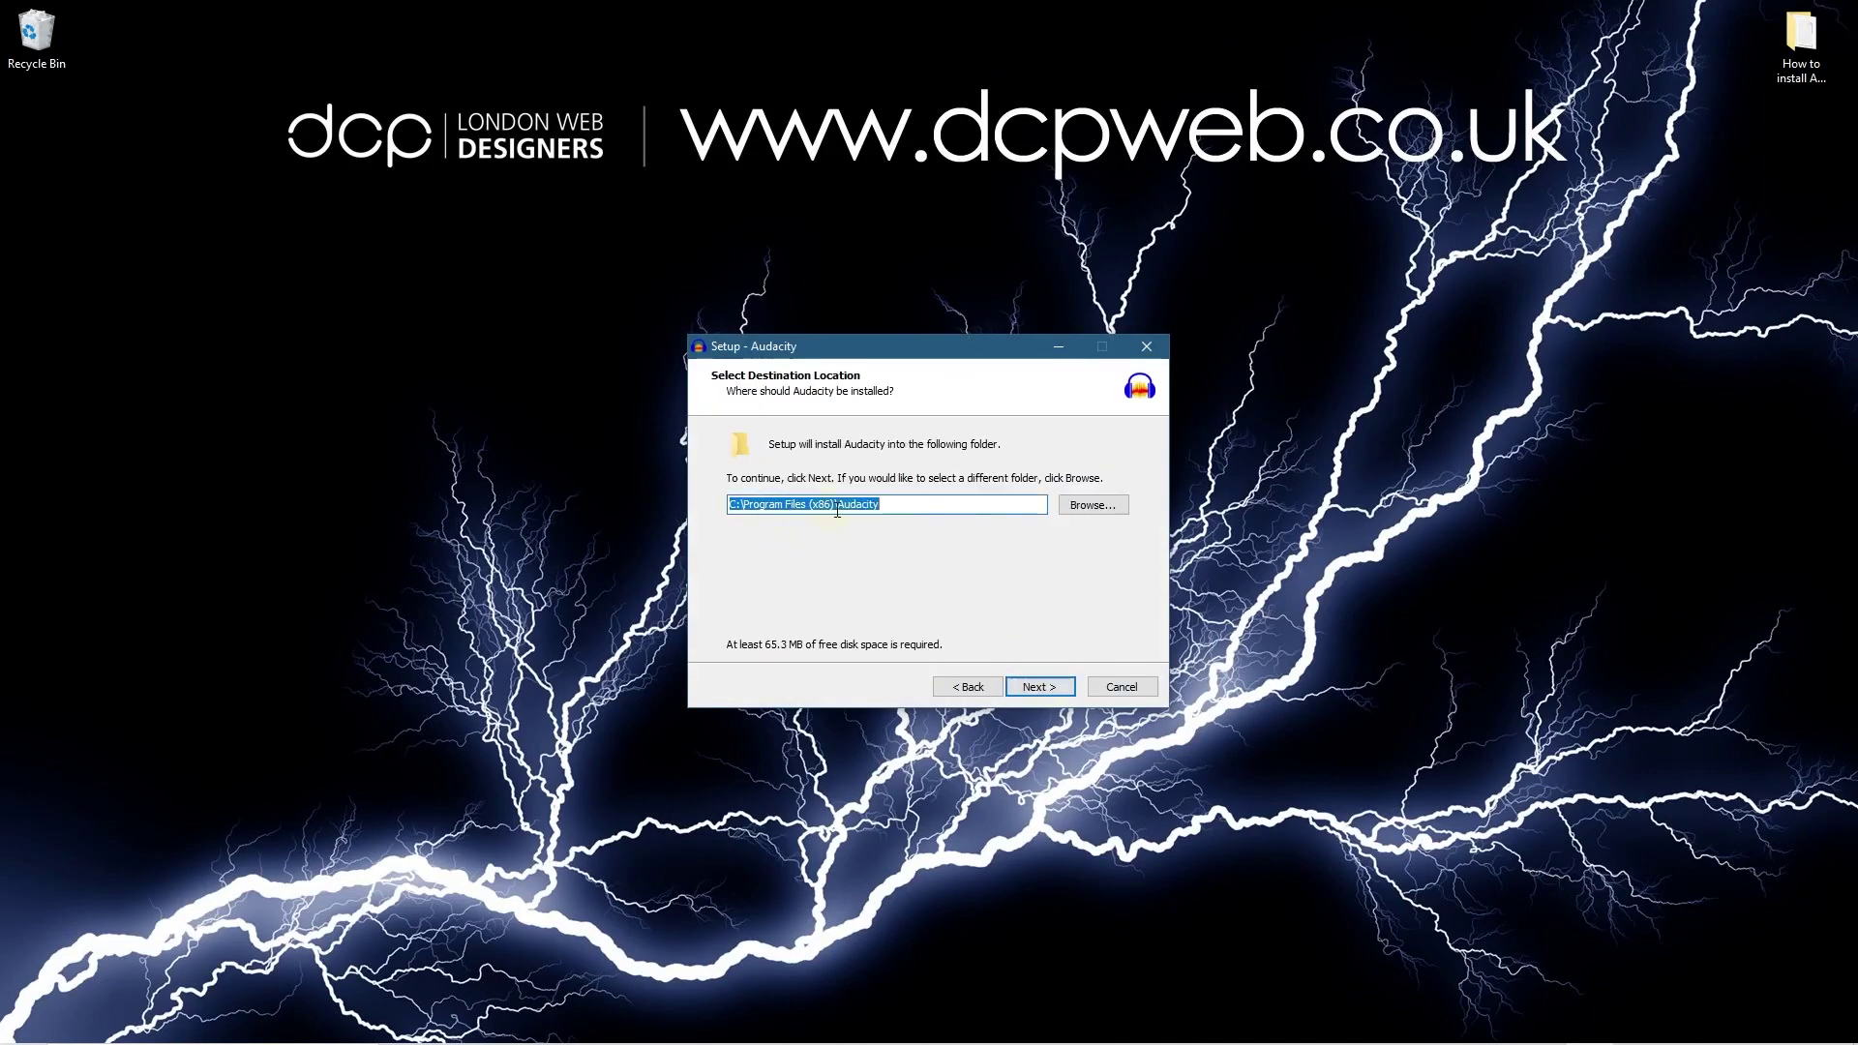
{"action": "left_click", "coordinate": [1036, 687]}
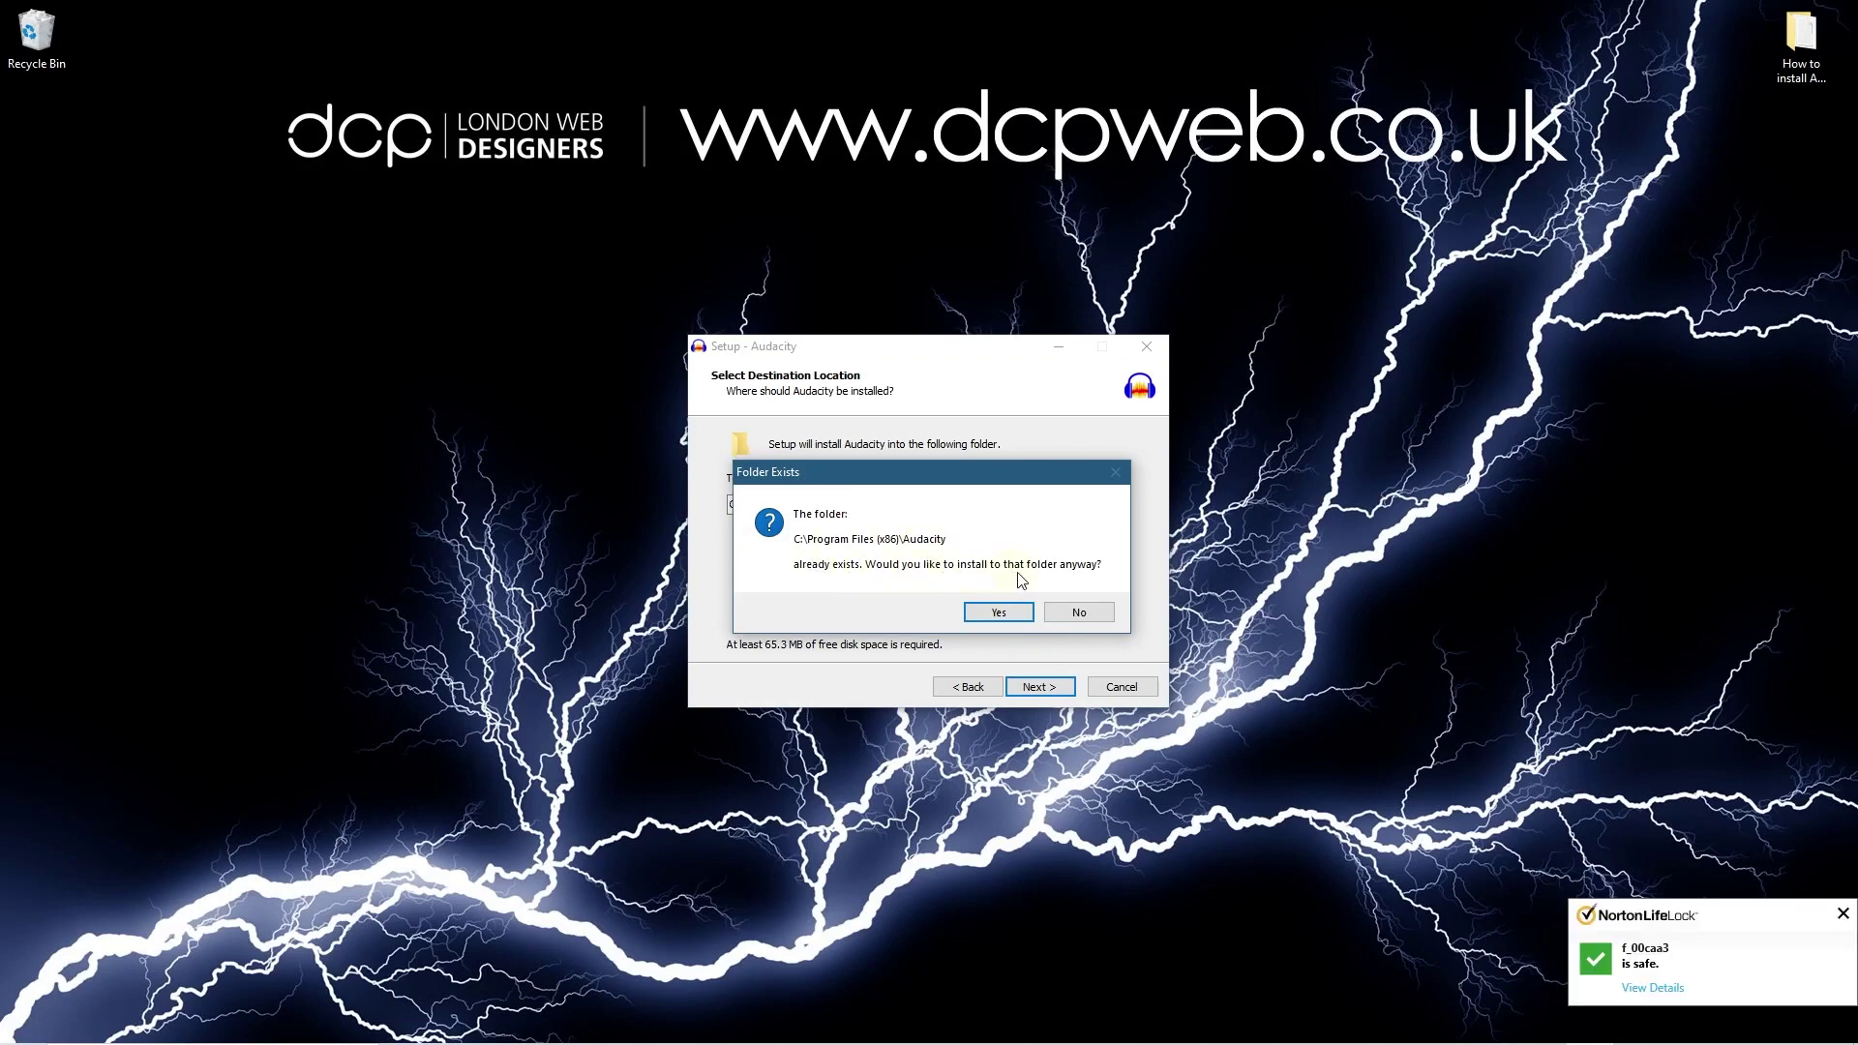
Confirm installing into the existing folder, keep the additional tasks, and start installing.
{"action": "left_click", "coordinate": [1843, 913]}
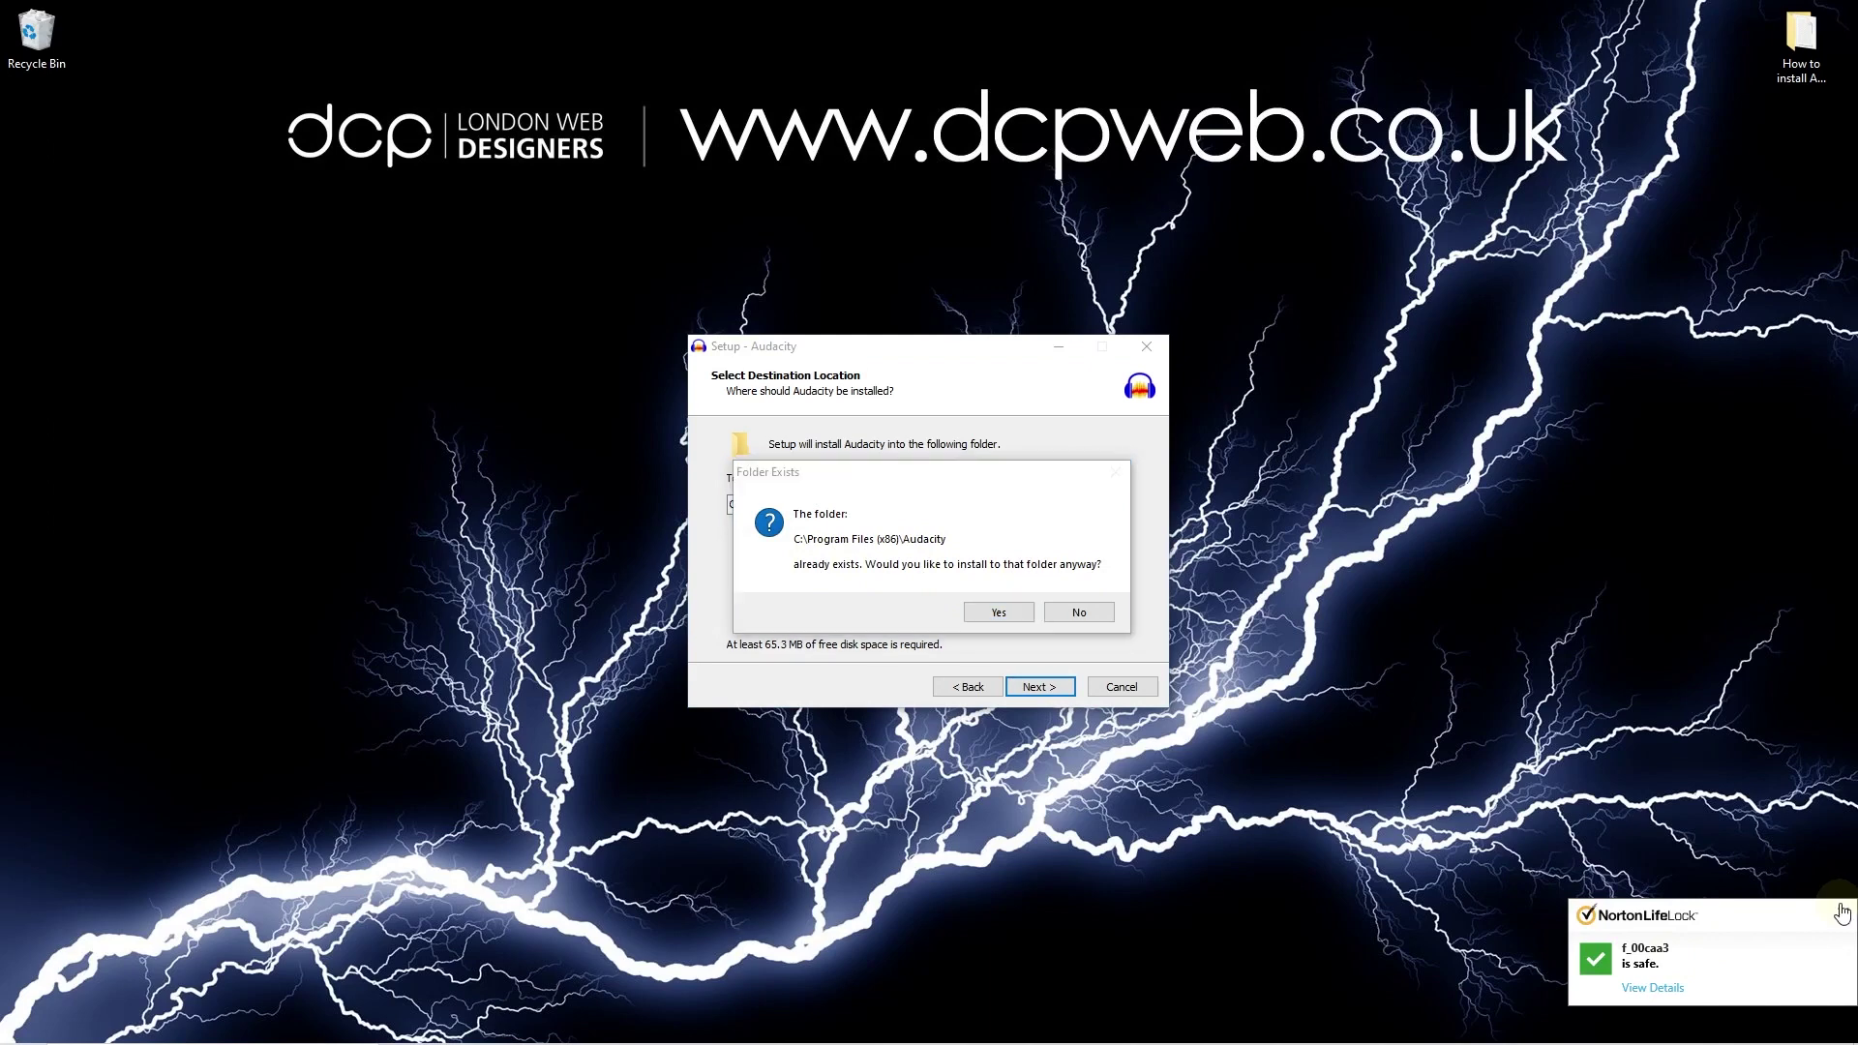
{"action": "left_click", "coordinate": [998, 615]}
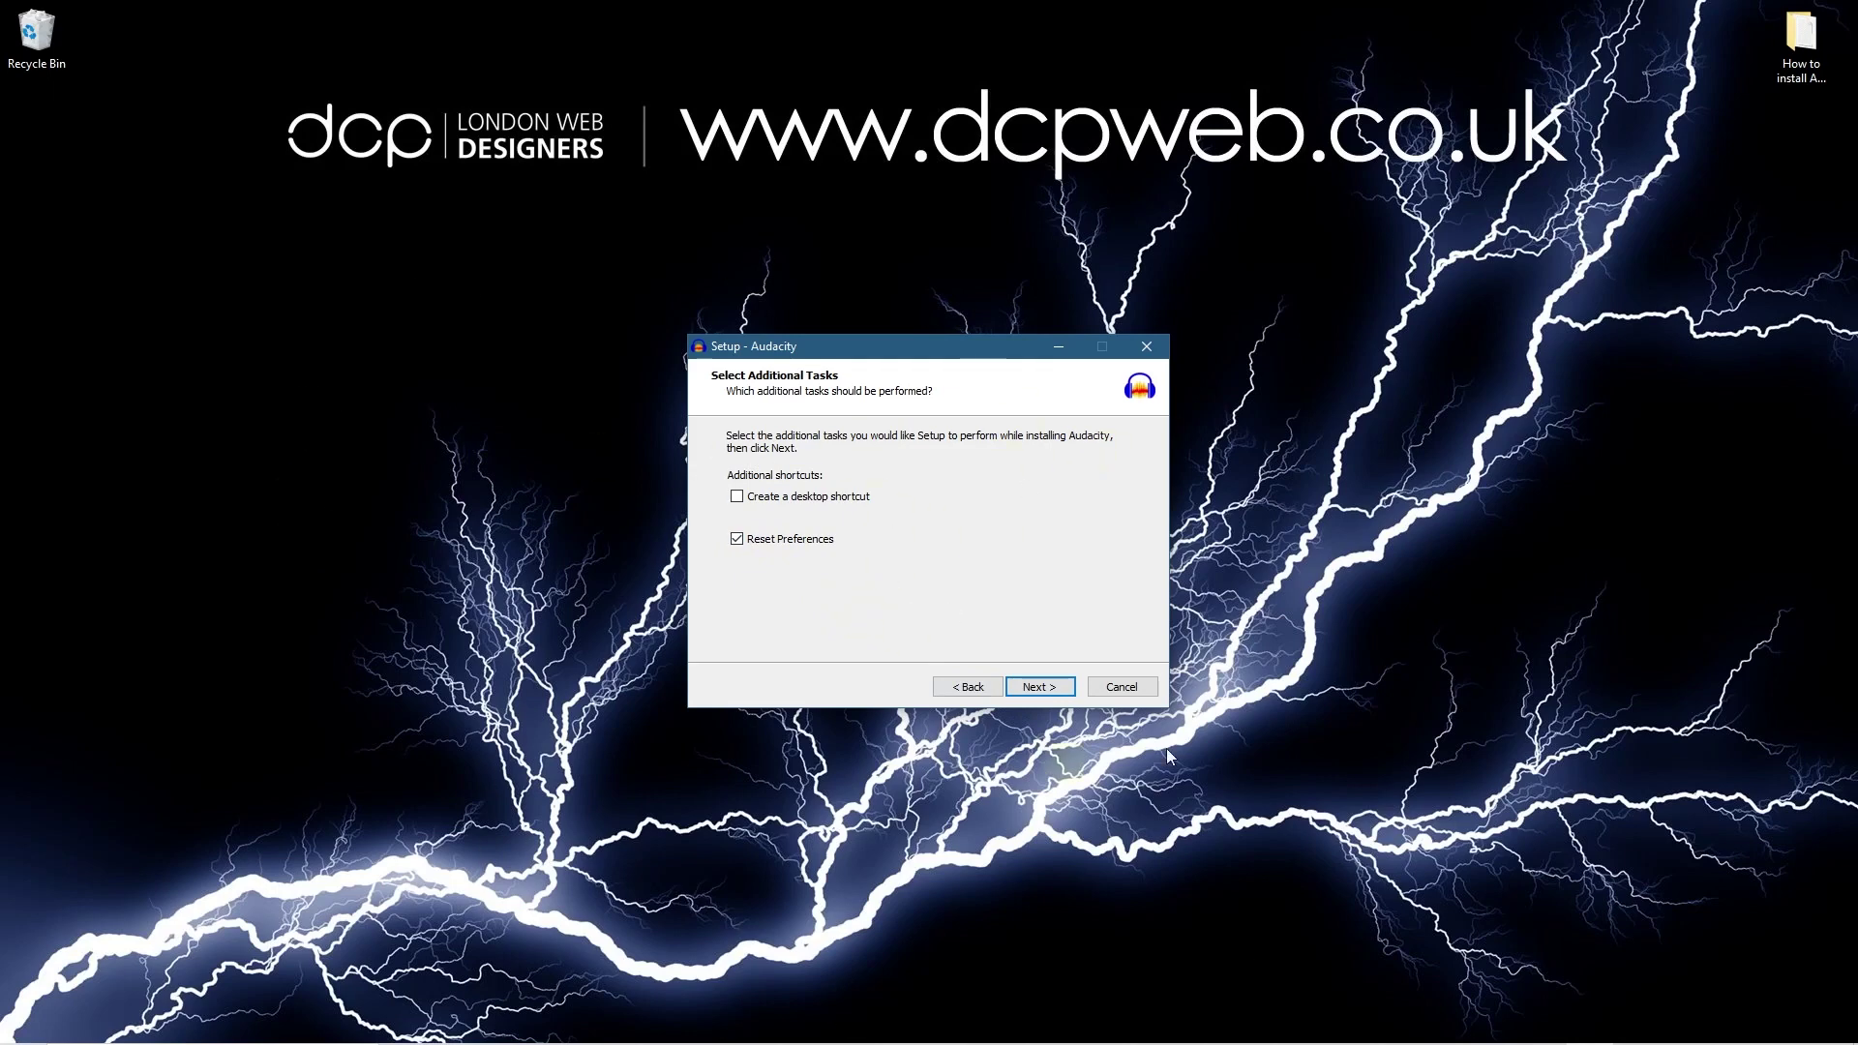
{"action": "left_click", "coordinate": [1036, 688]}
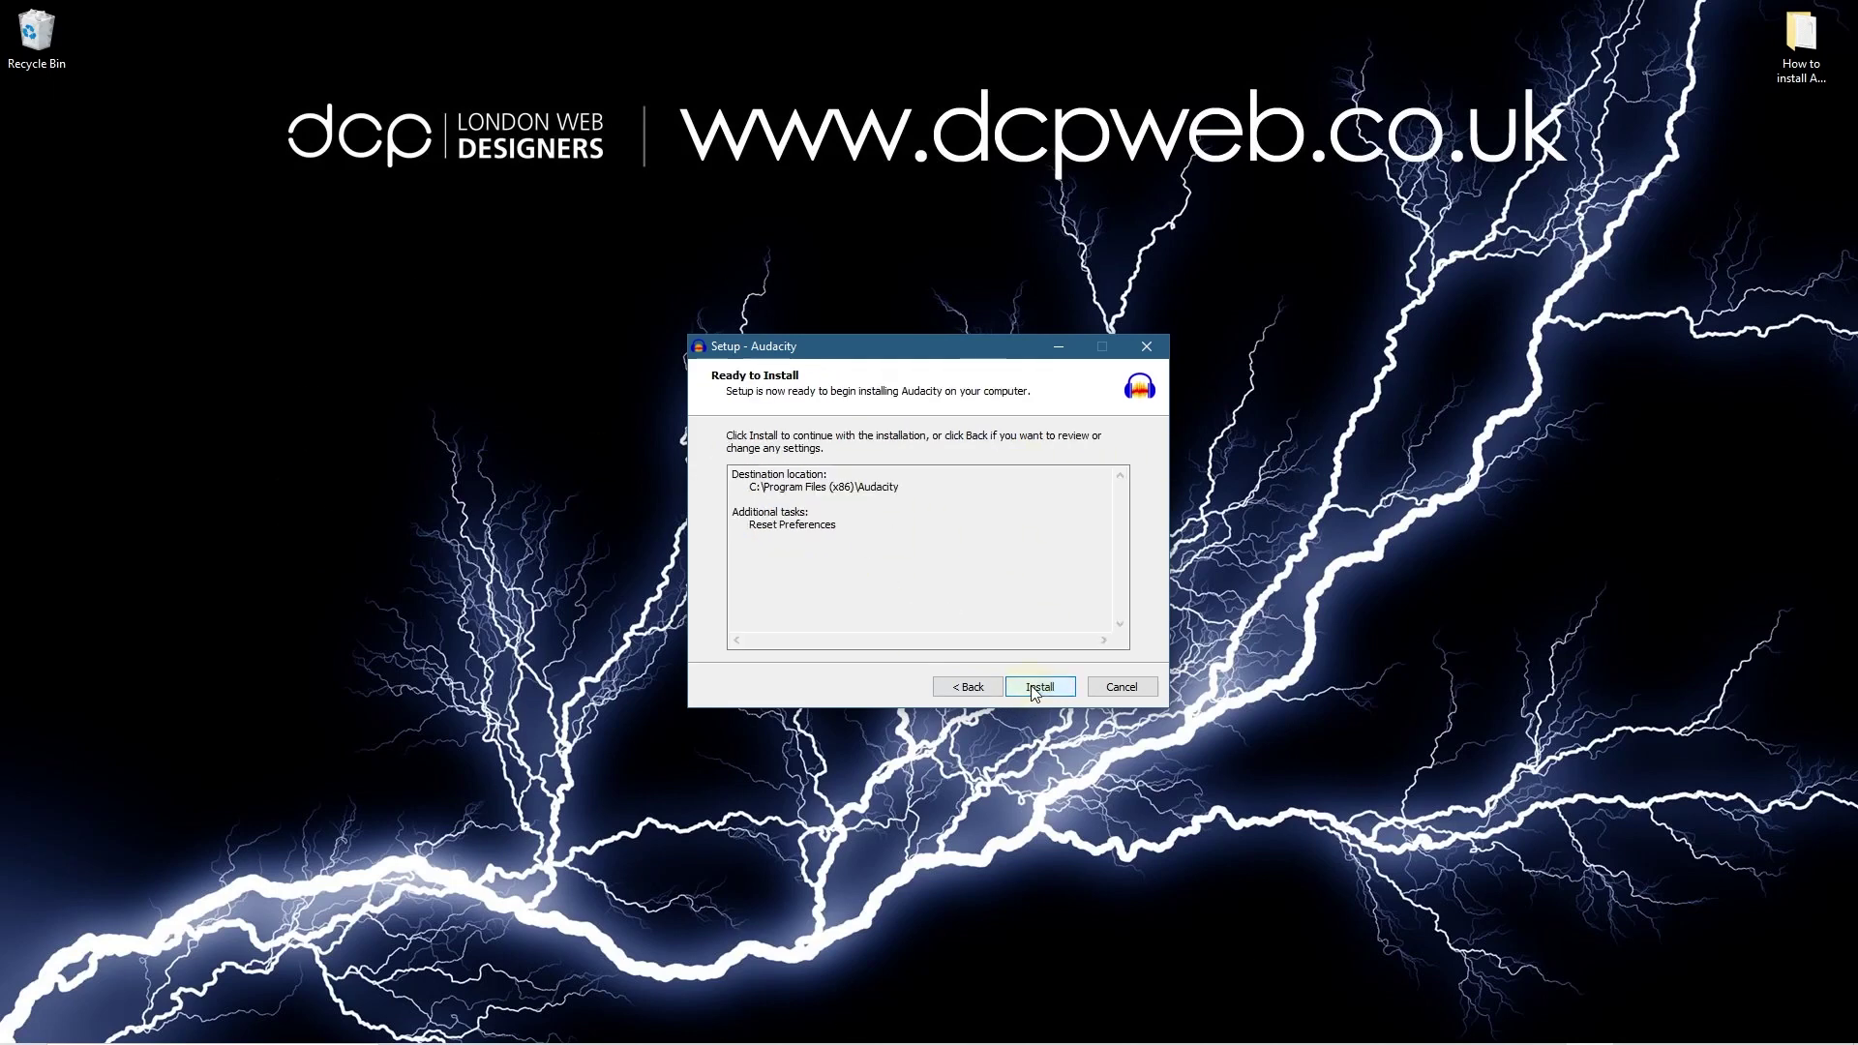
{"action": "left_click", "coordinate": [1032, 685]}
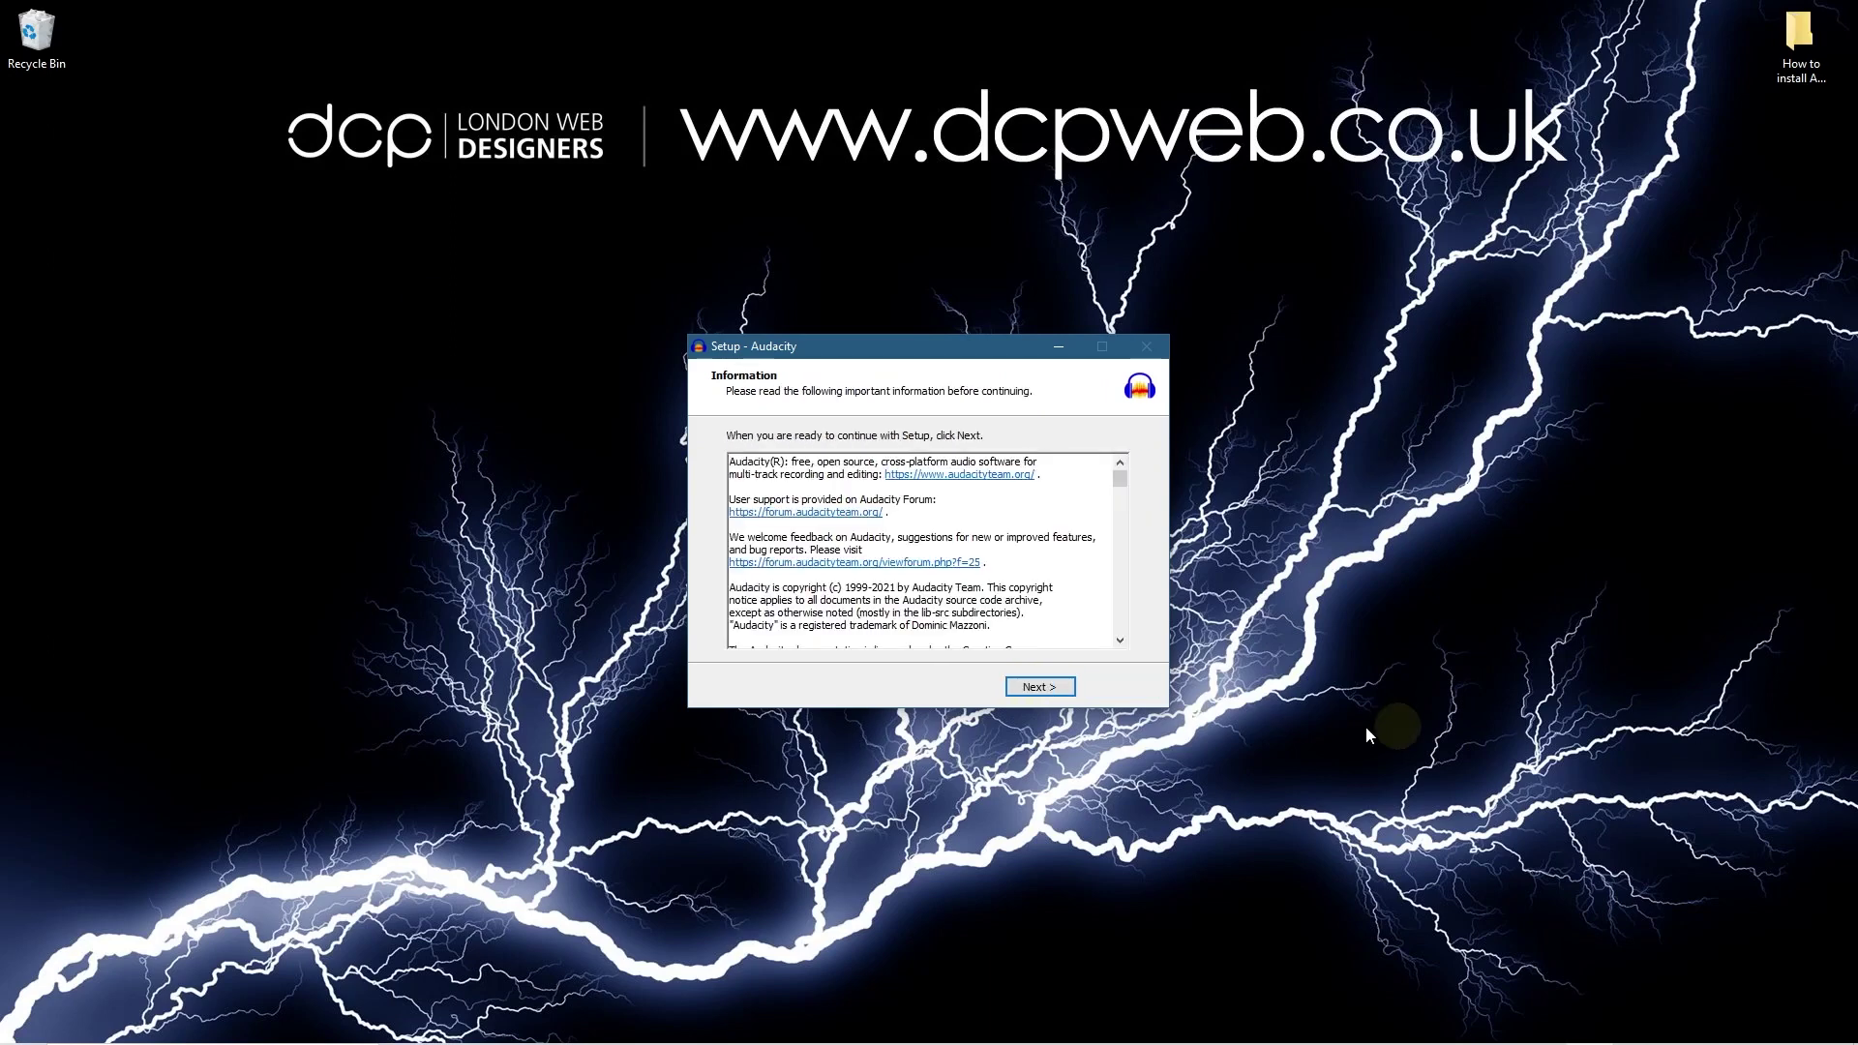
Complete the setup wizard with Launch Audacity unticked.
{"action": "left_click", "coordinate": [1036, 687]}
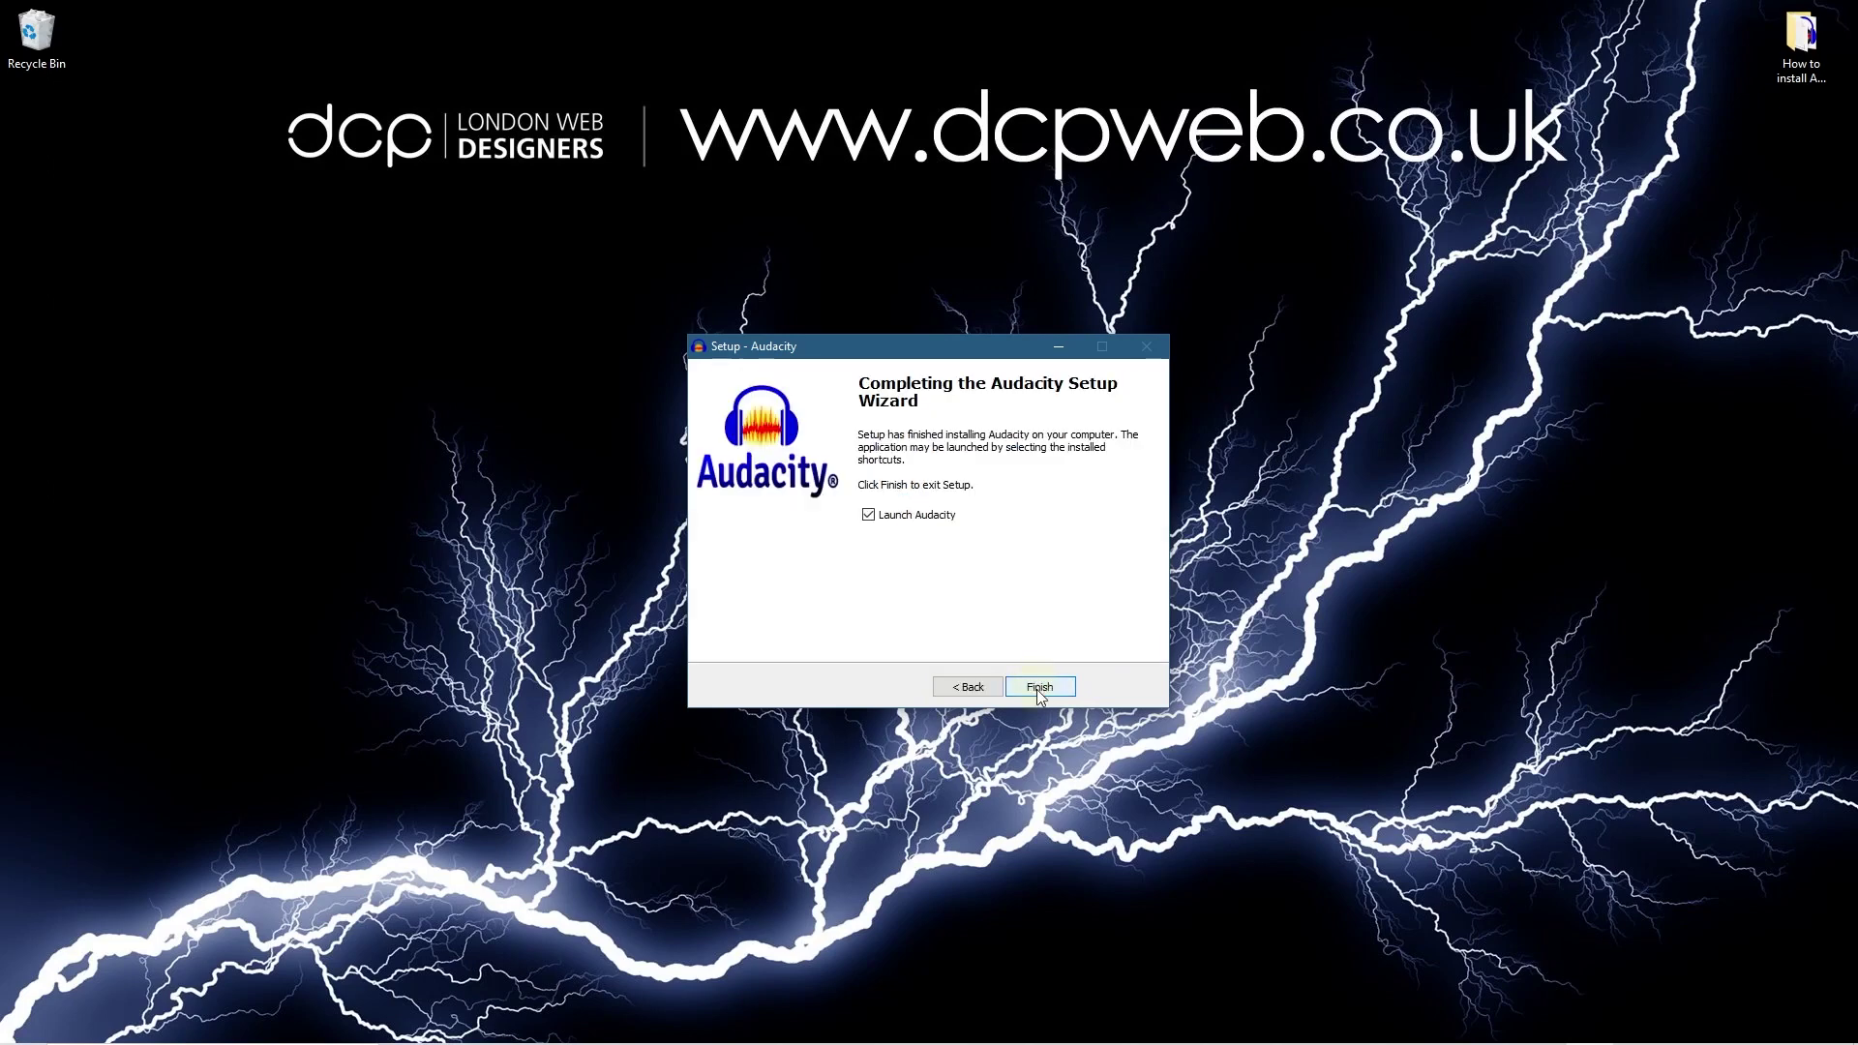
{"action": "left_click", "coordinate": [869, 516]}
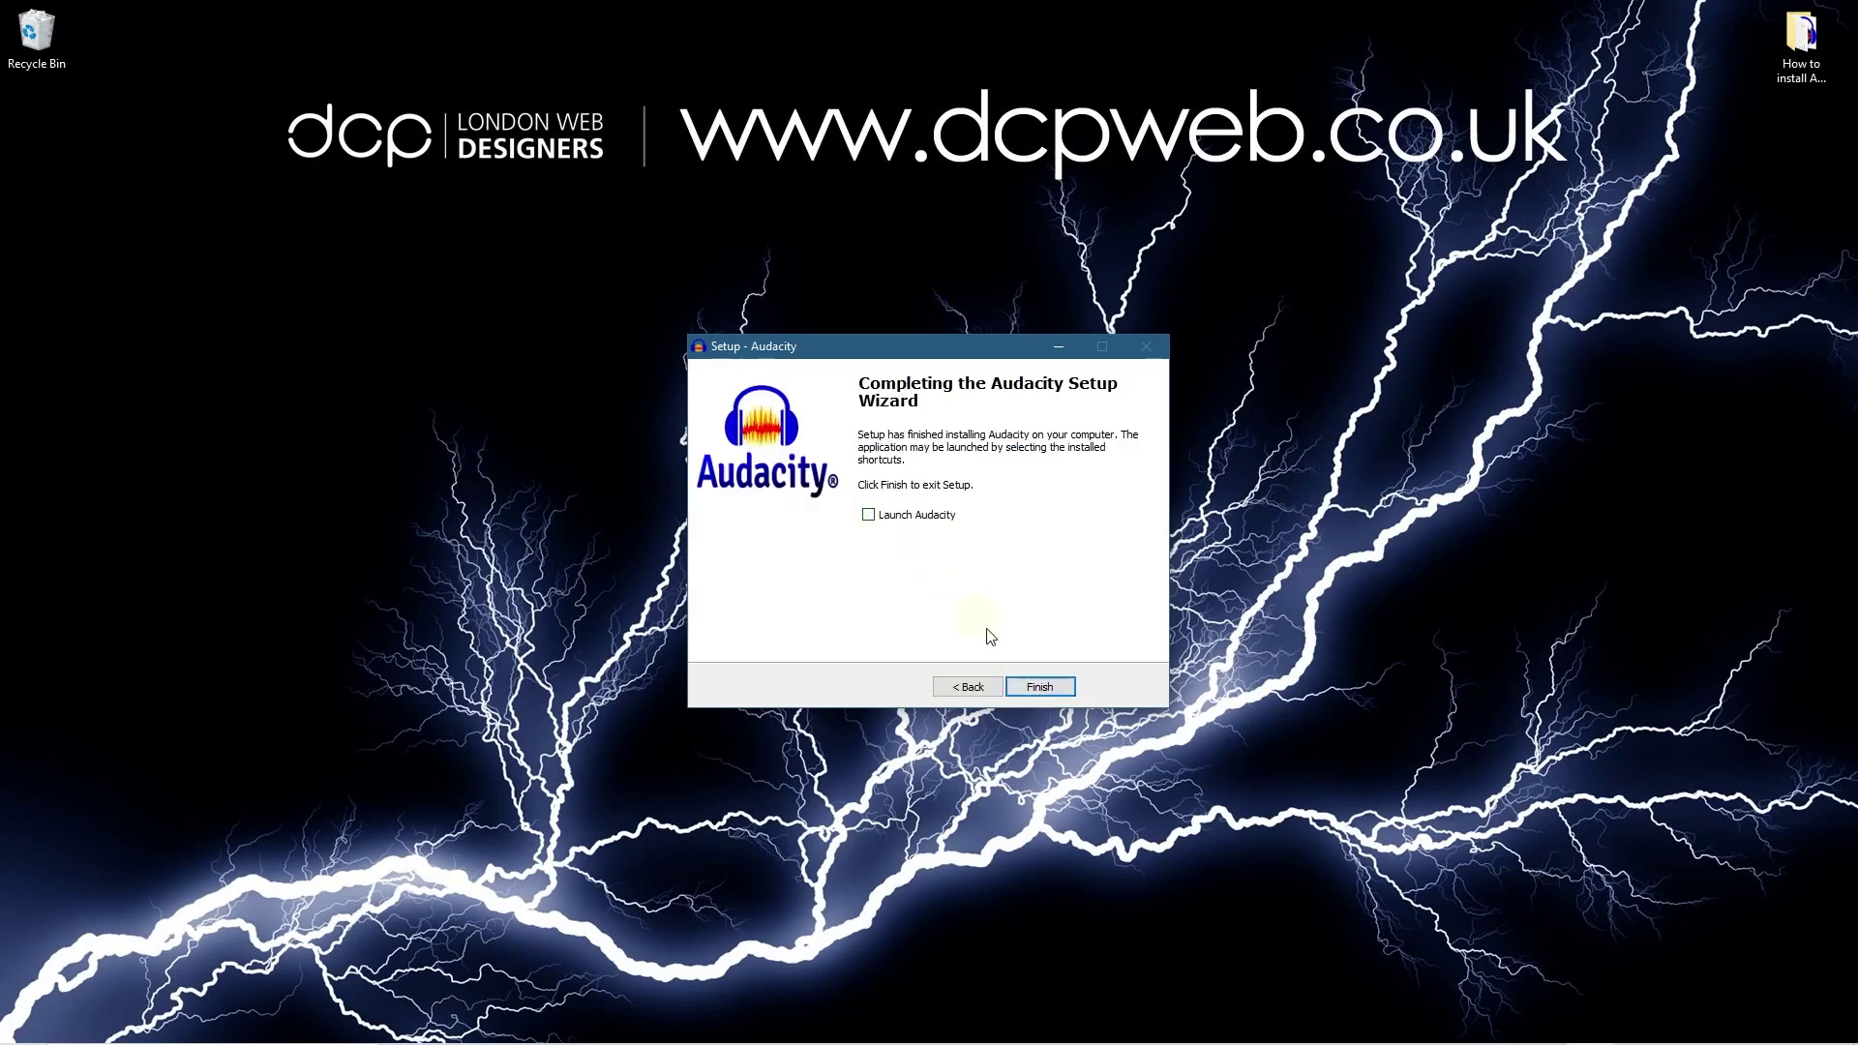
{"action": "left_click", "coordinate": [1039, 687]}
{"action": "left_click", "coordinate": [23, 1025]}
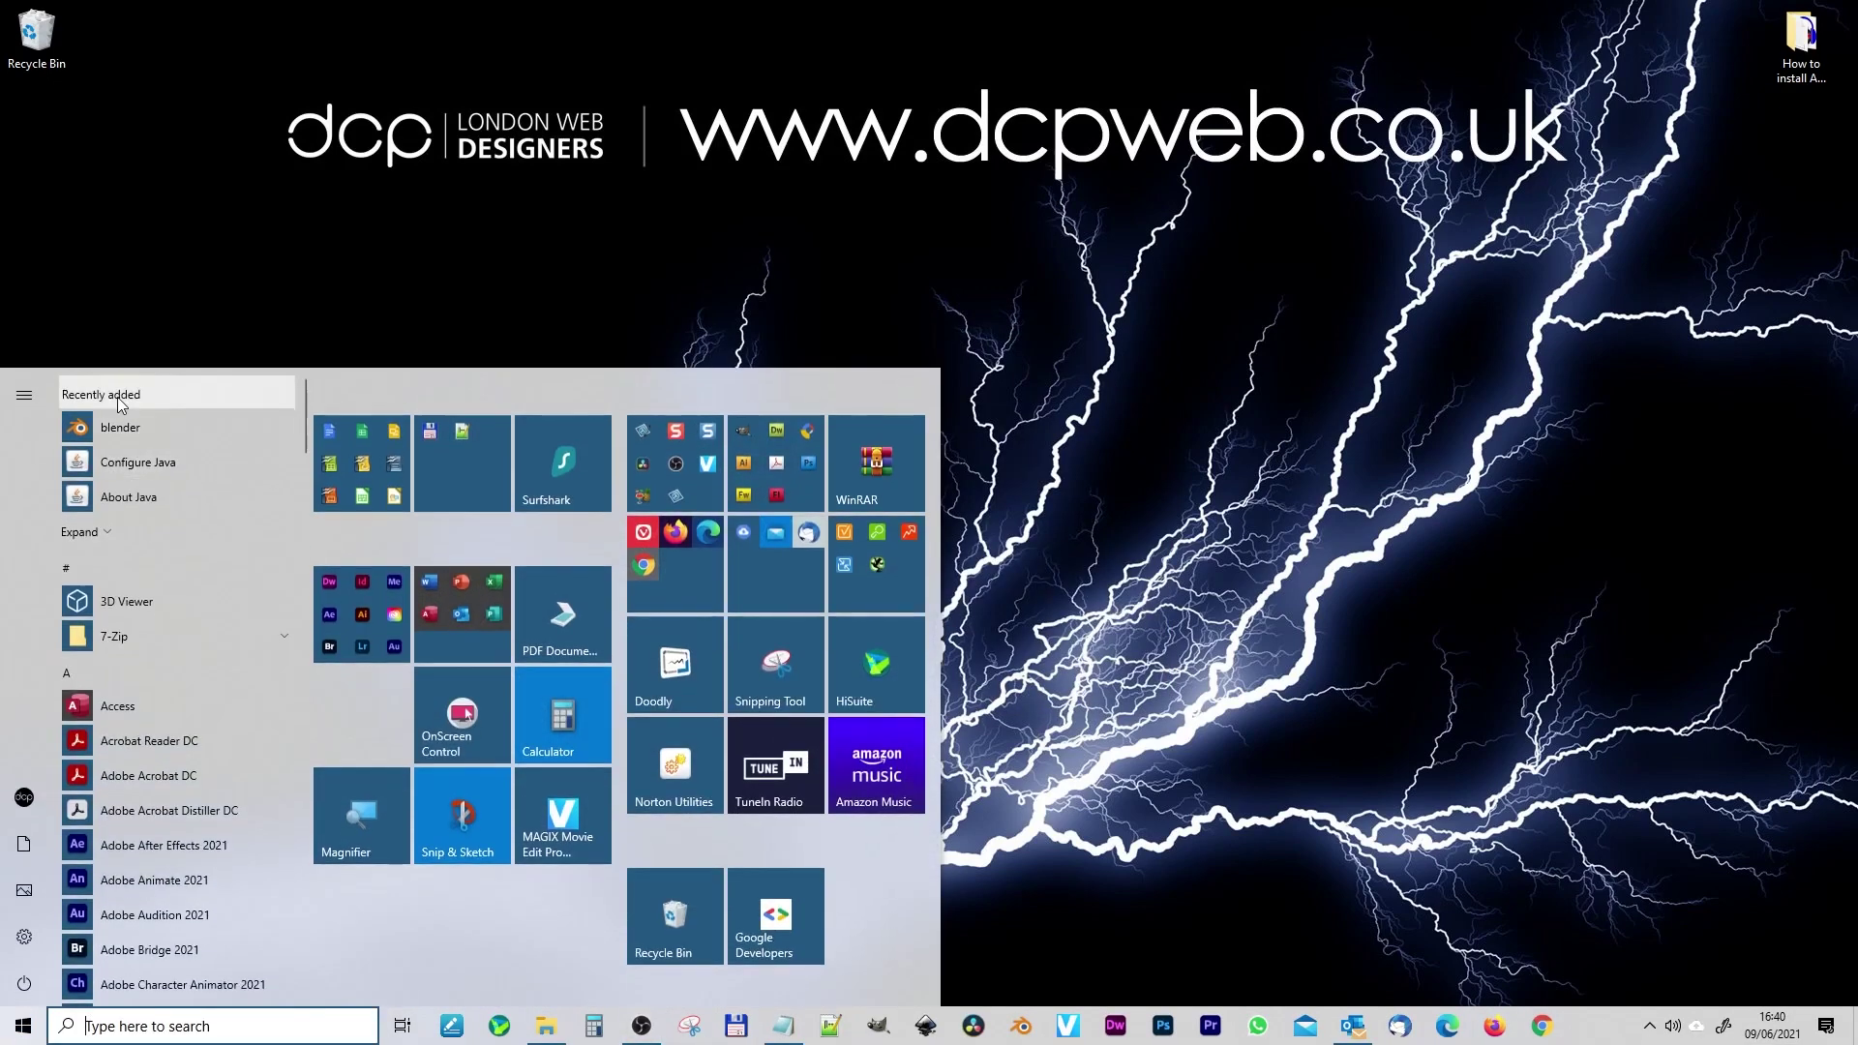
Pin Audacity from the Start menu app list as a Start tile.
{"action": "scroll", "coordinate": [177, 838], "scroll_direction": "down", "scroll_amount": 1}
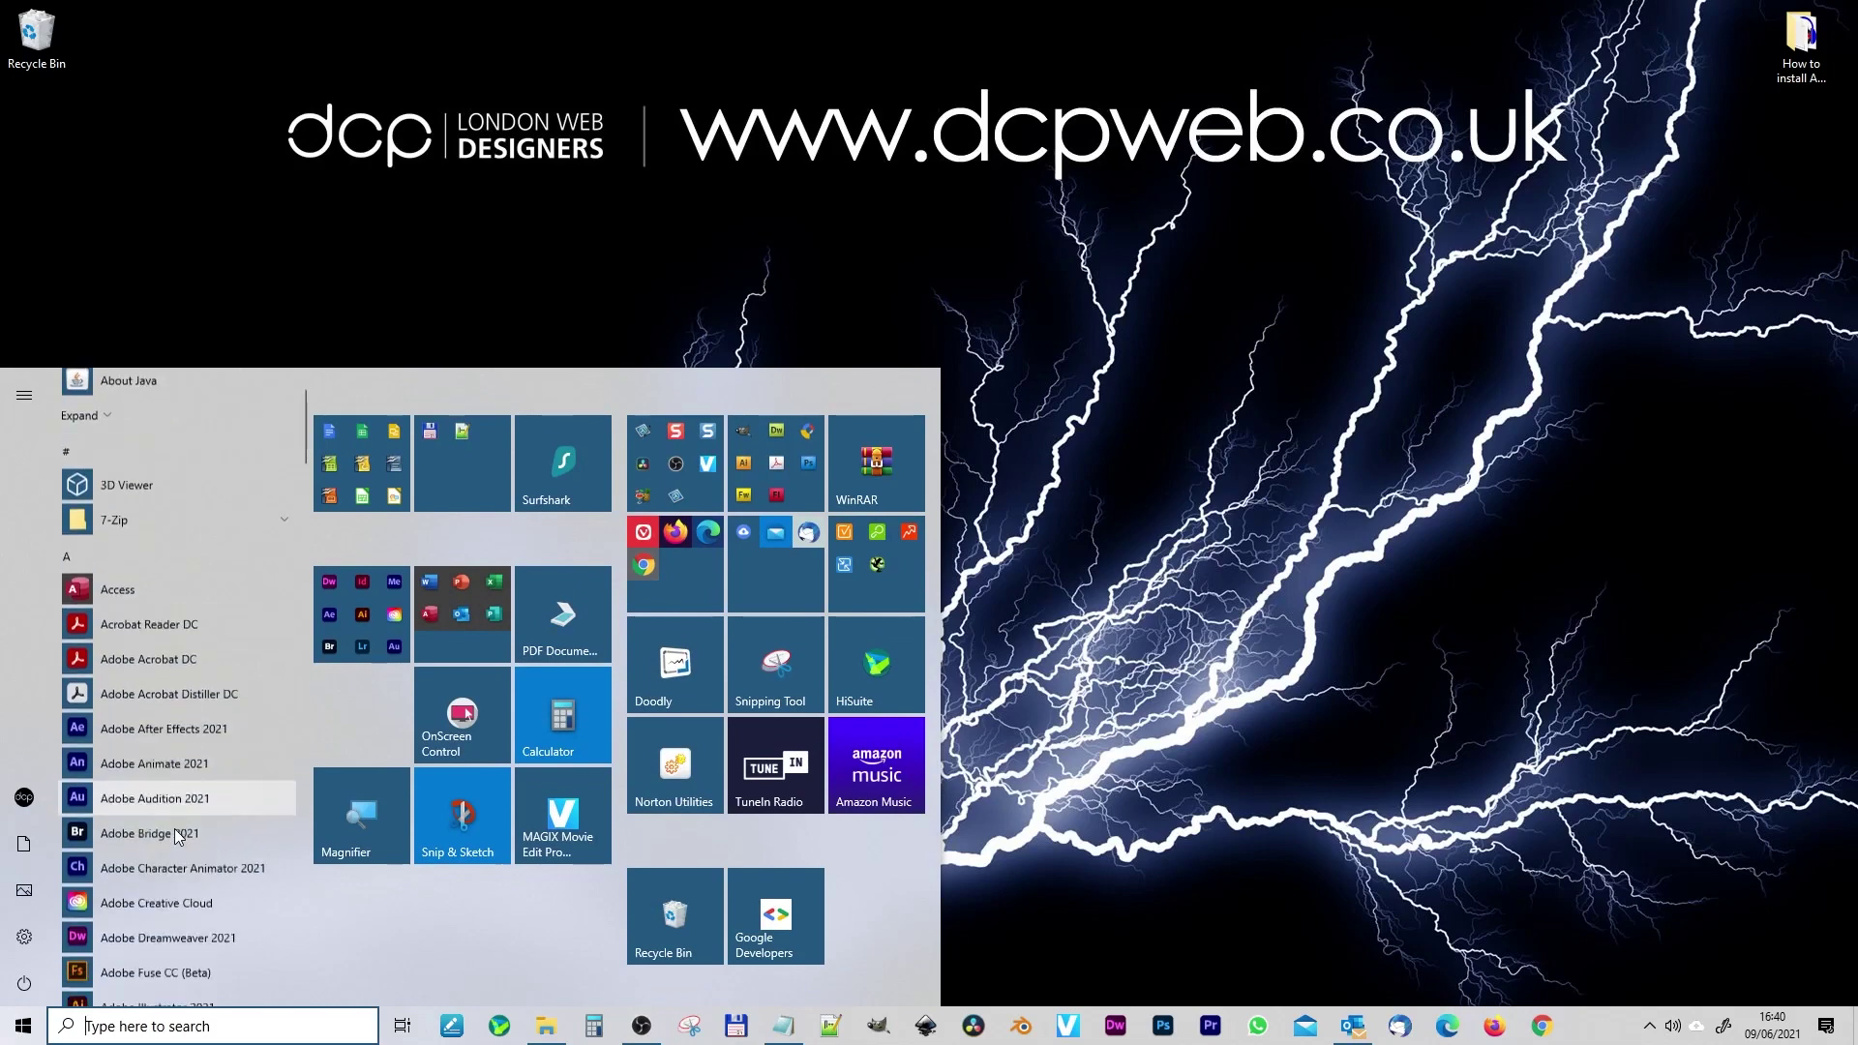
{"action": "scroll", "coordinate": [177, 838], "scroll_direction": "down", "scroll_amount": 5}
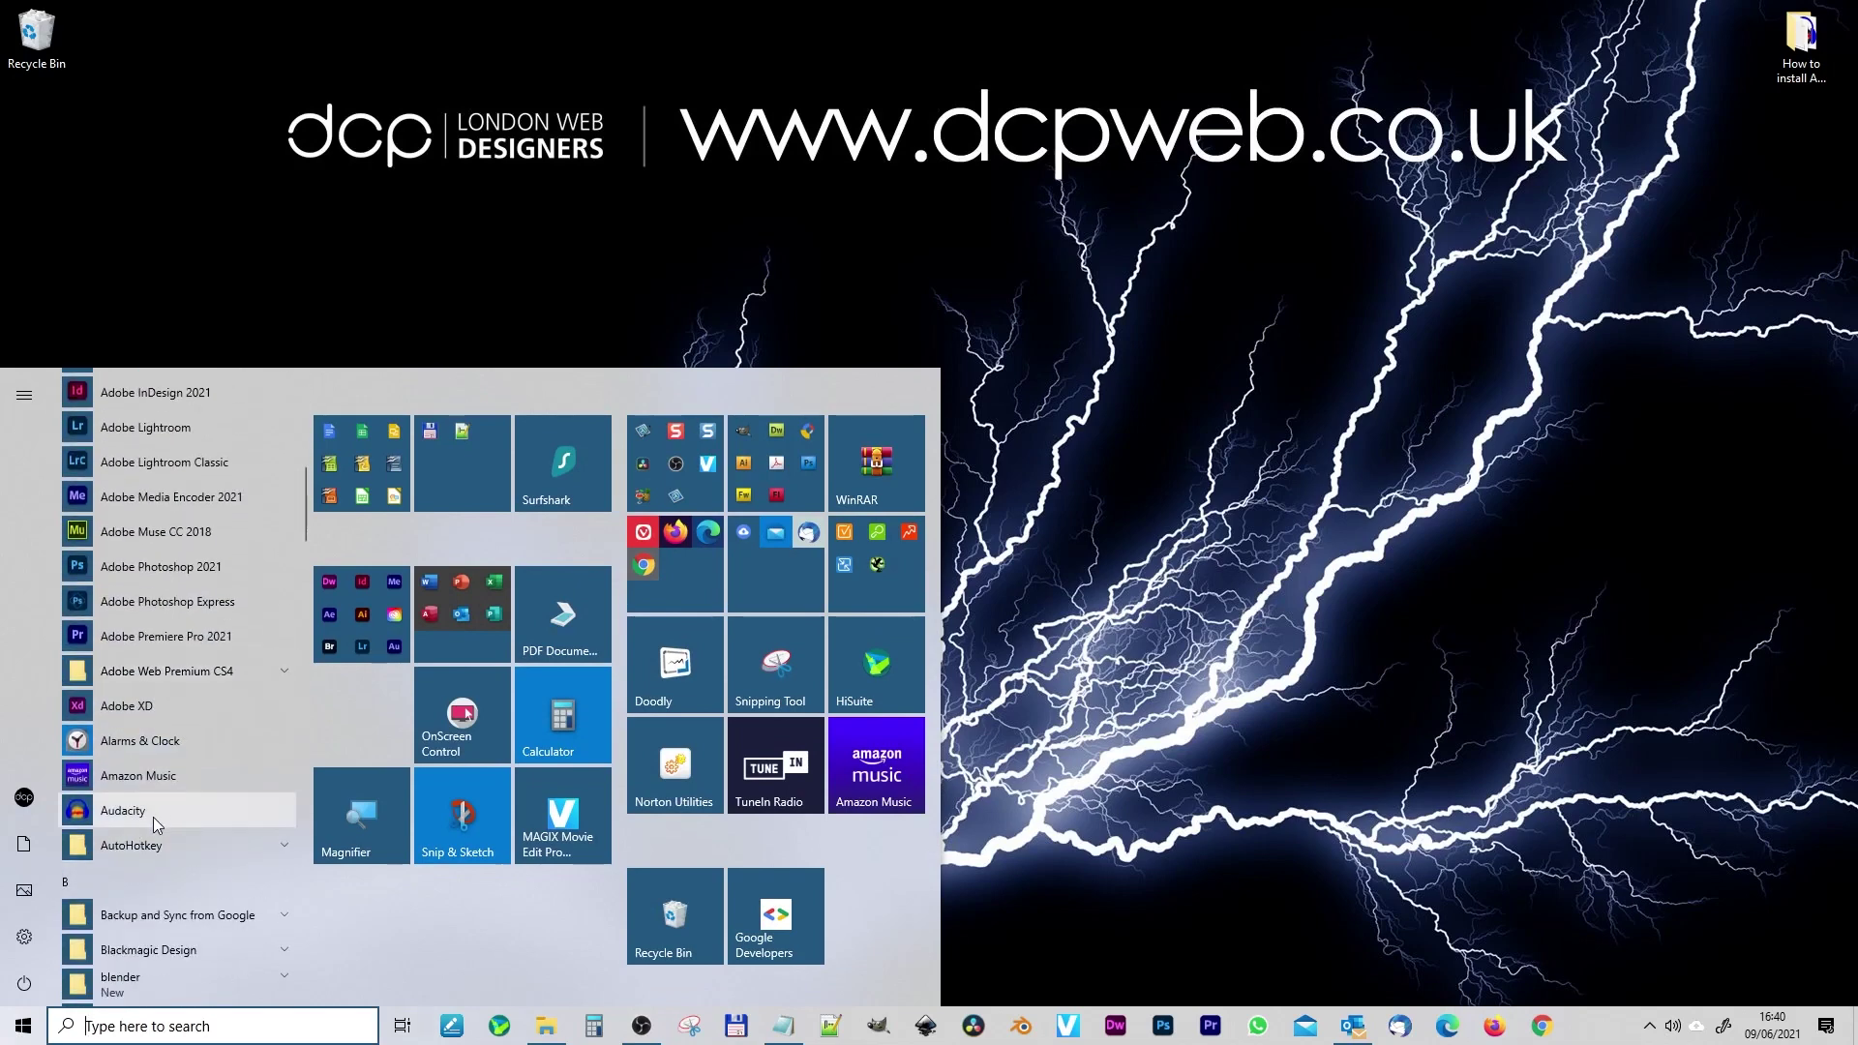
{"action": "left_click_drag", "start_coordinate": [120, 819], "coordinate": [552, 862]}
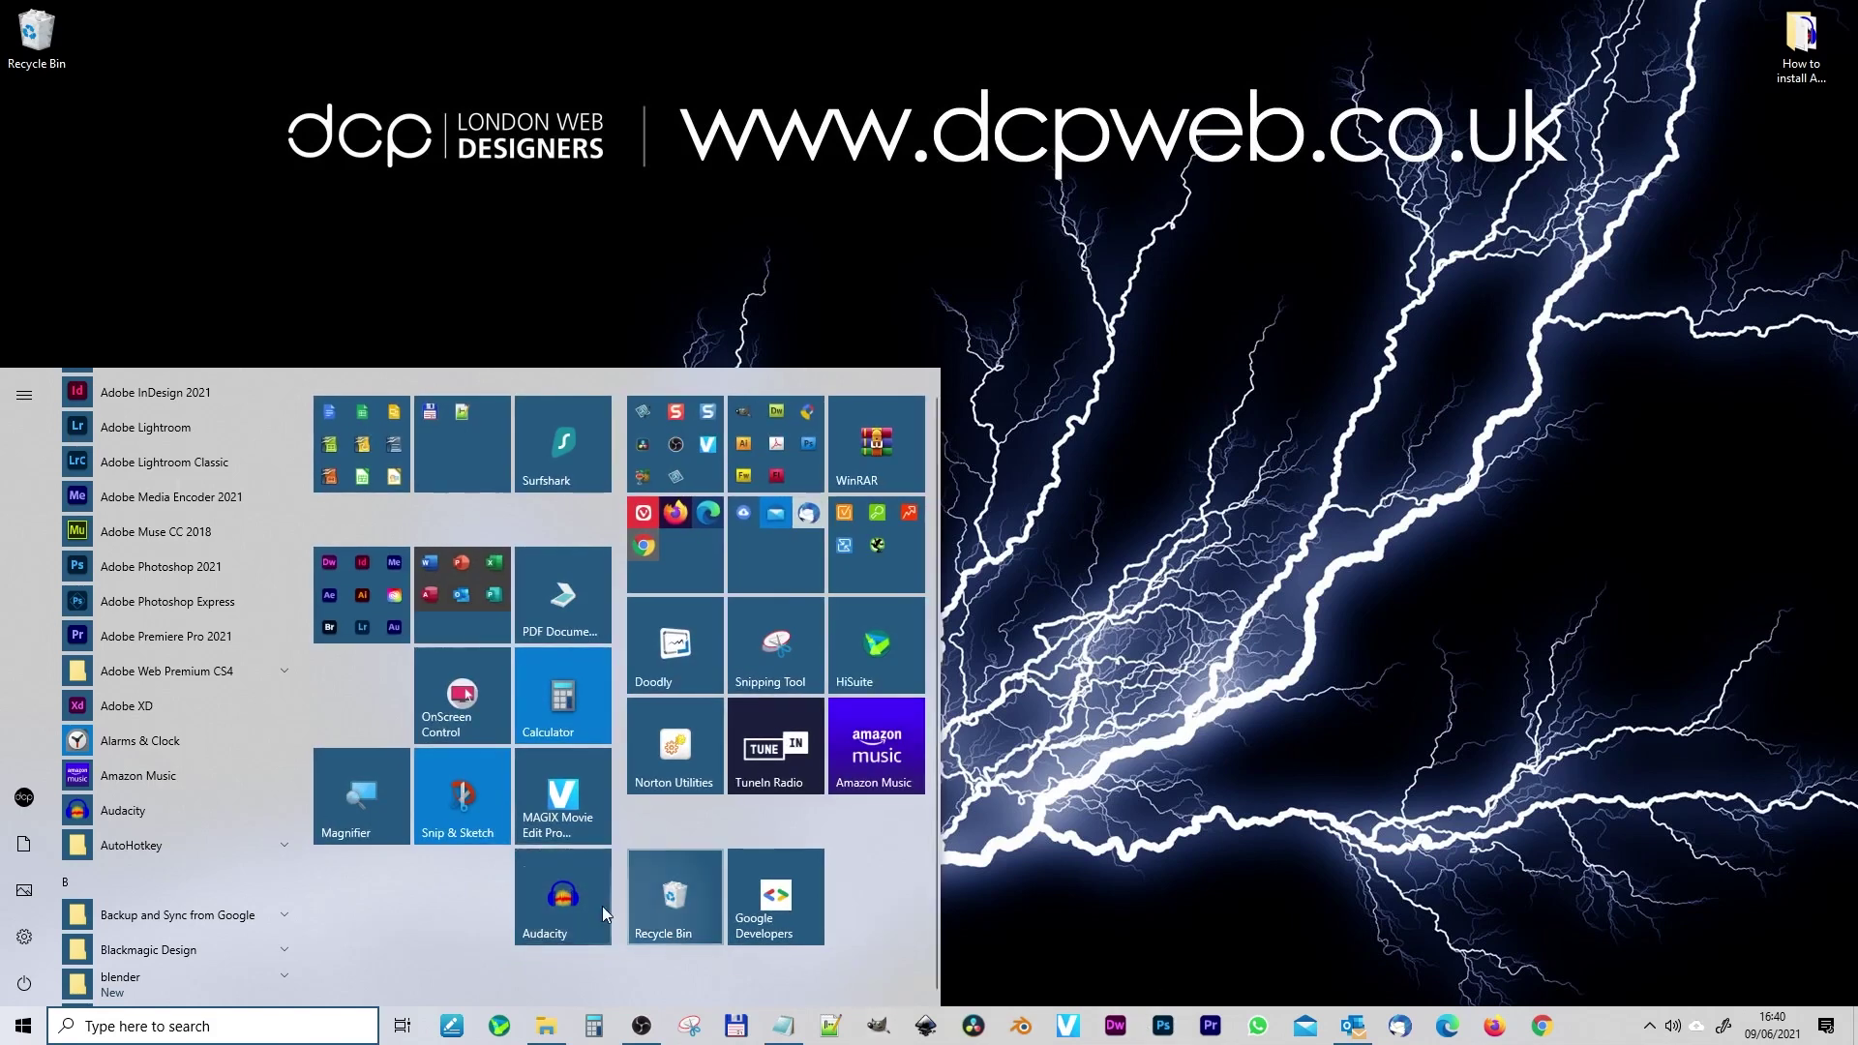
Pin the Audacity tile to the taskbar and launch Audacity from there.
{"action": "right_click", "coordinate": [571, 893]}
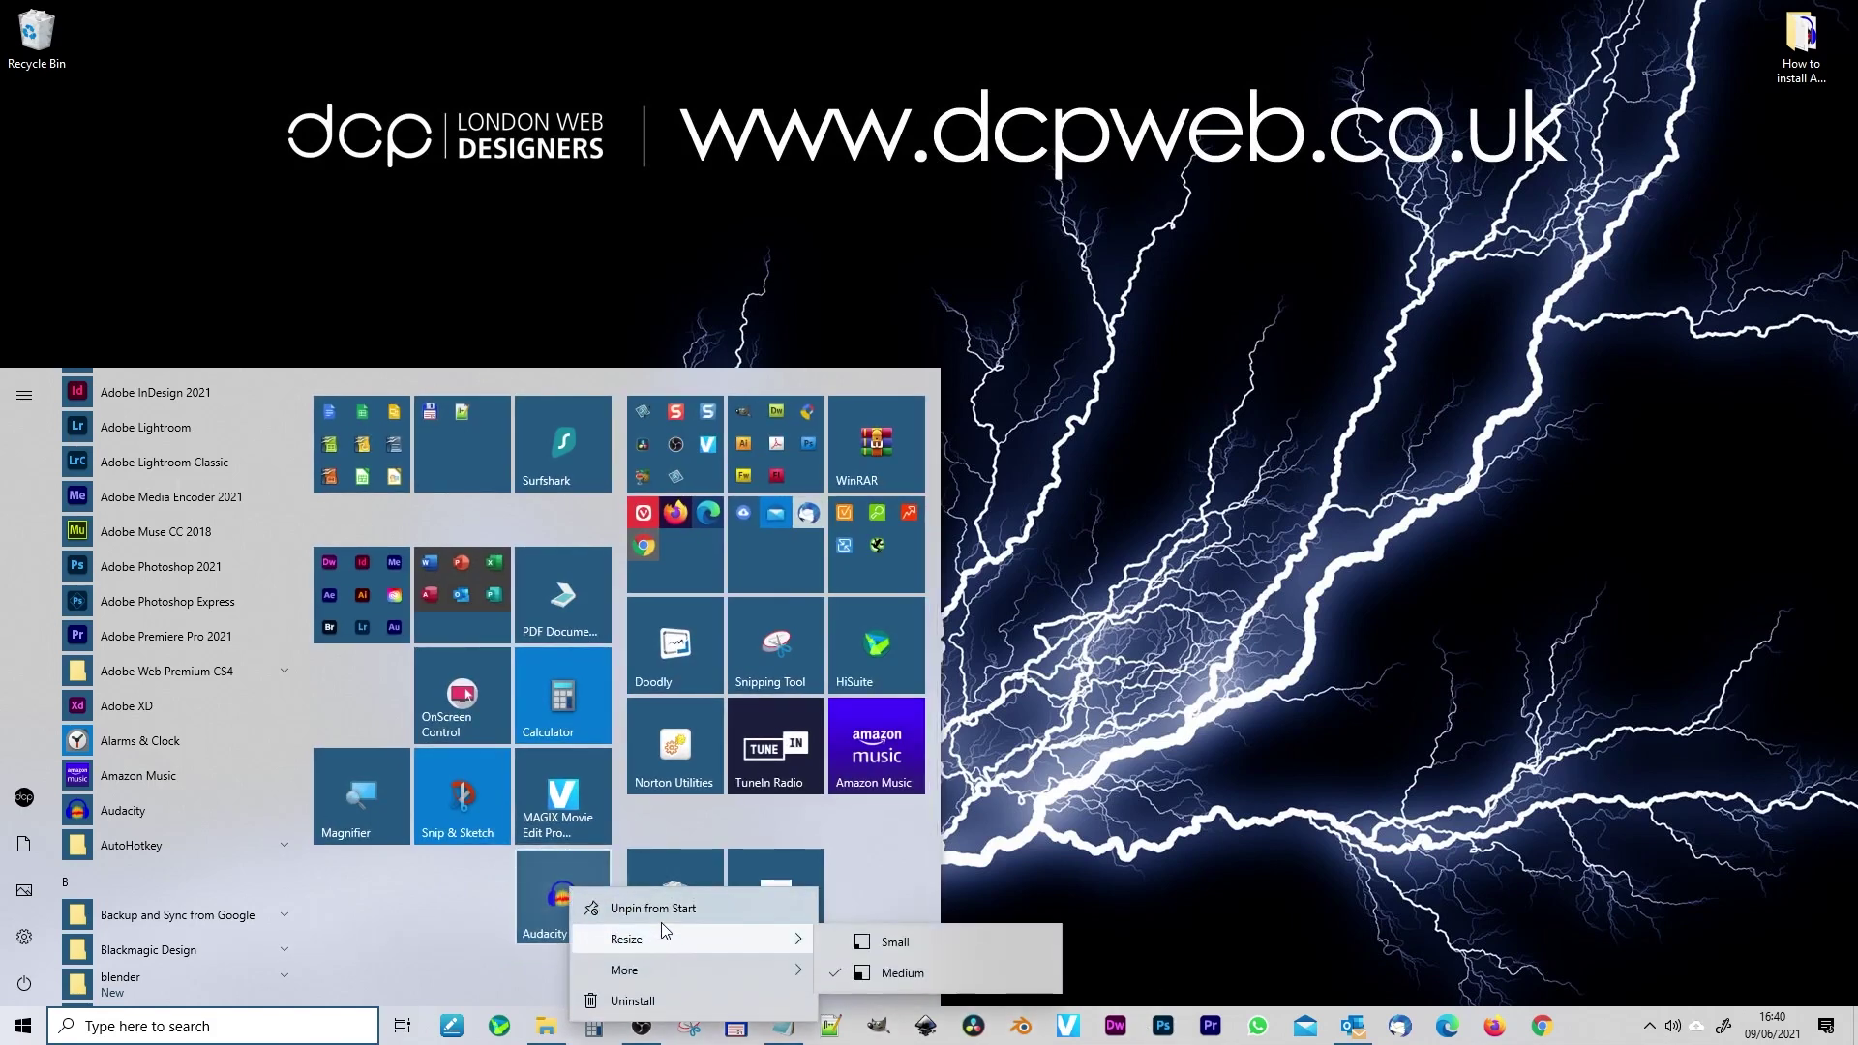
{"action": "mouse_move", "coordinate": [667, 971]}
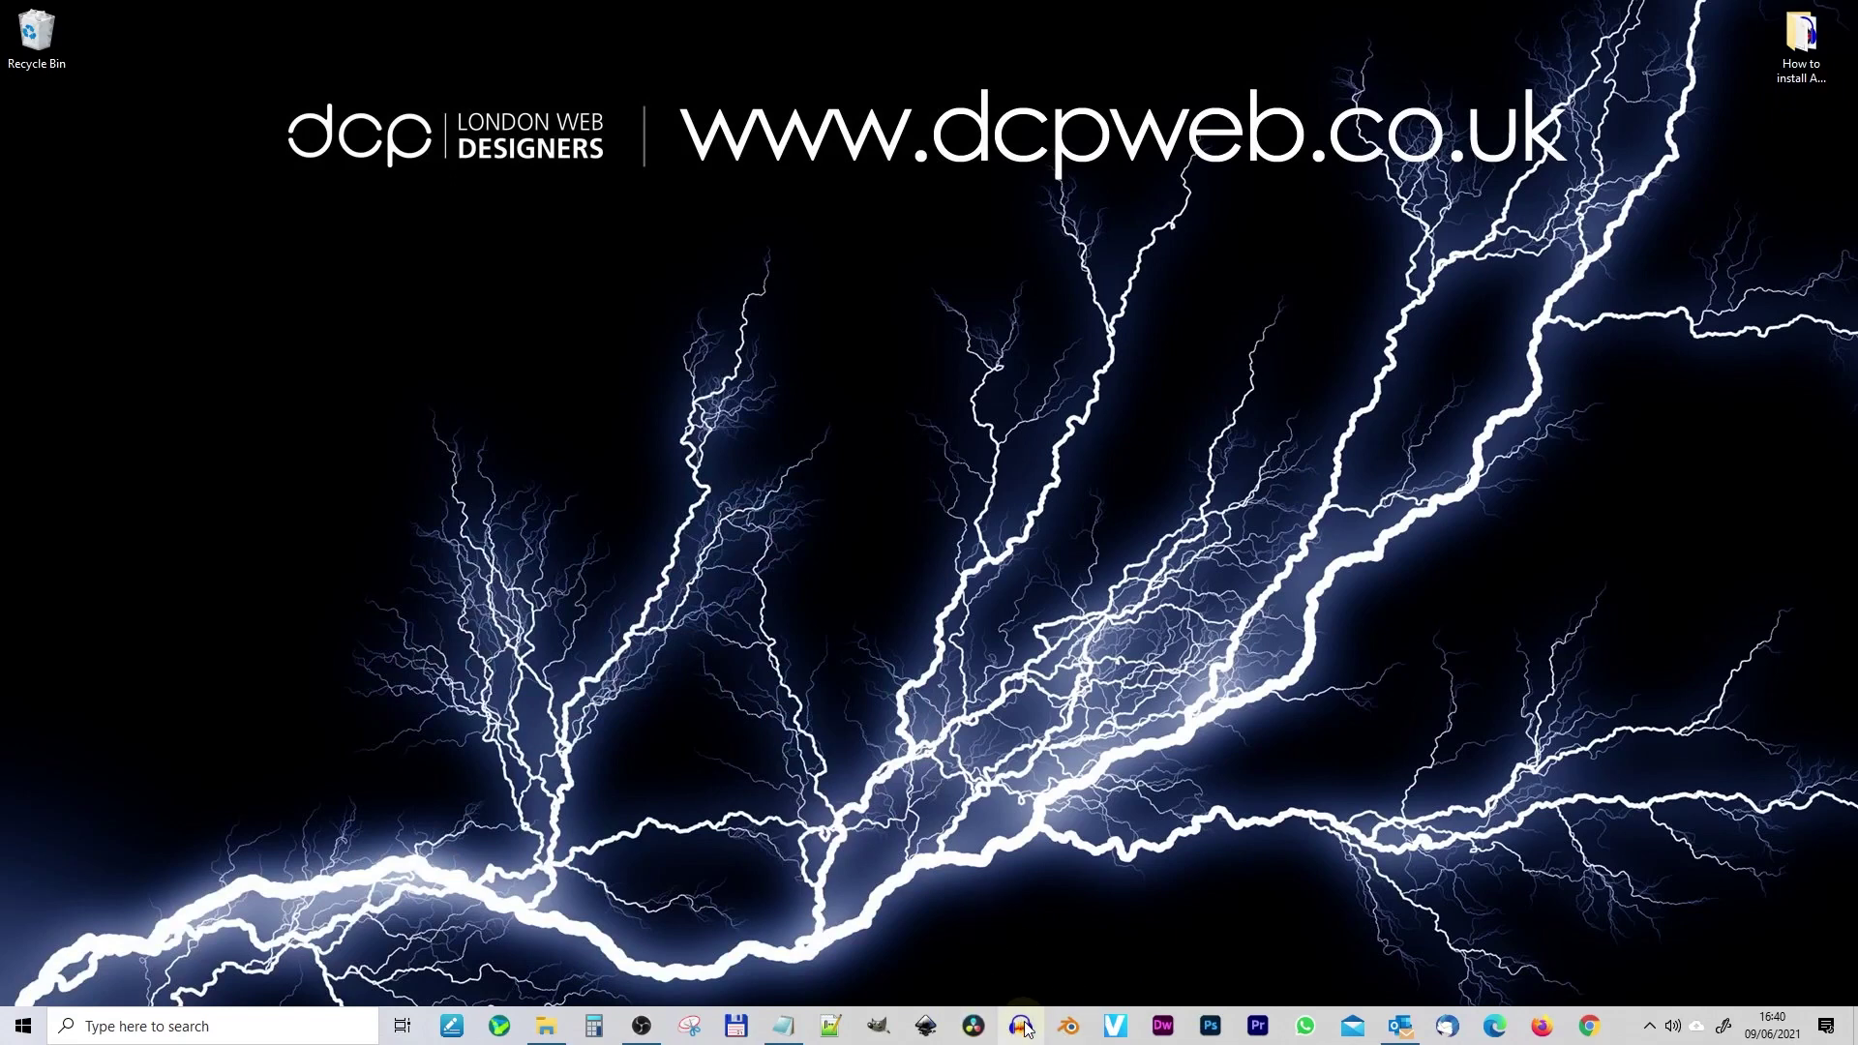
{"action": "left_click", "coordinate": [1022, 1026]}
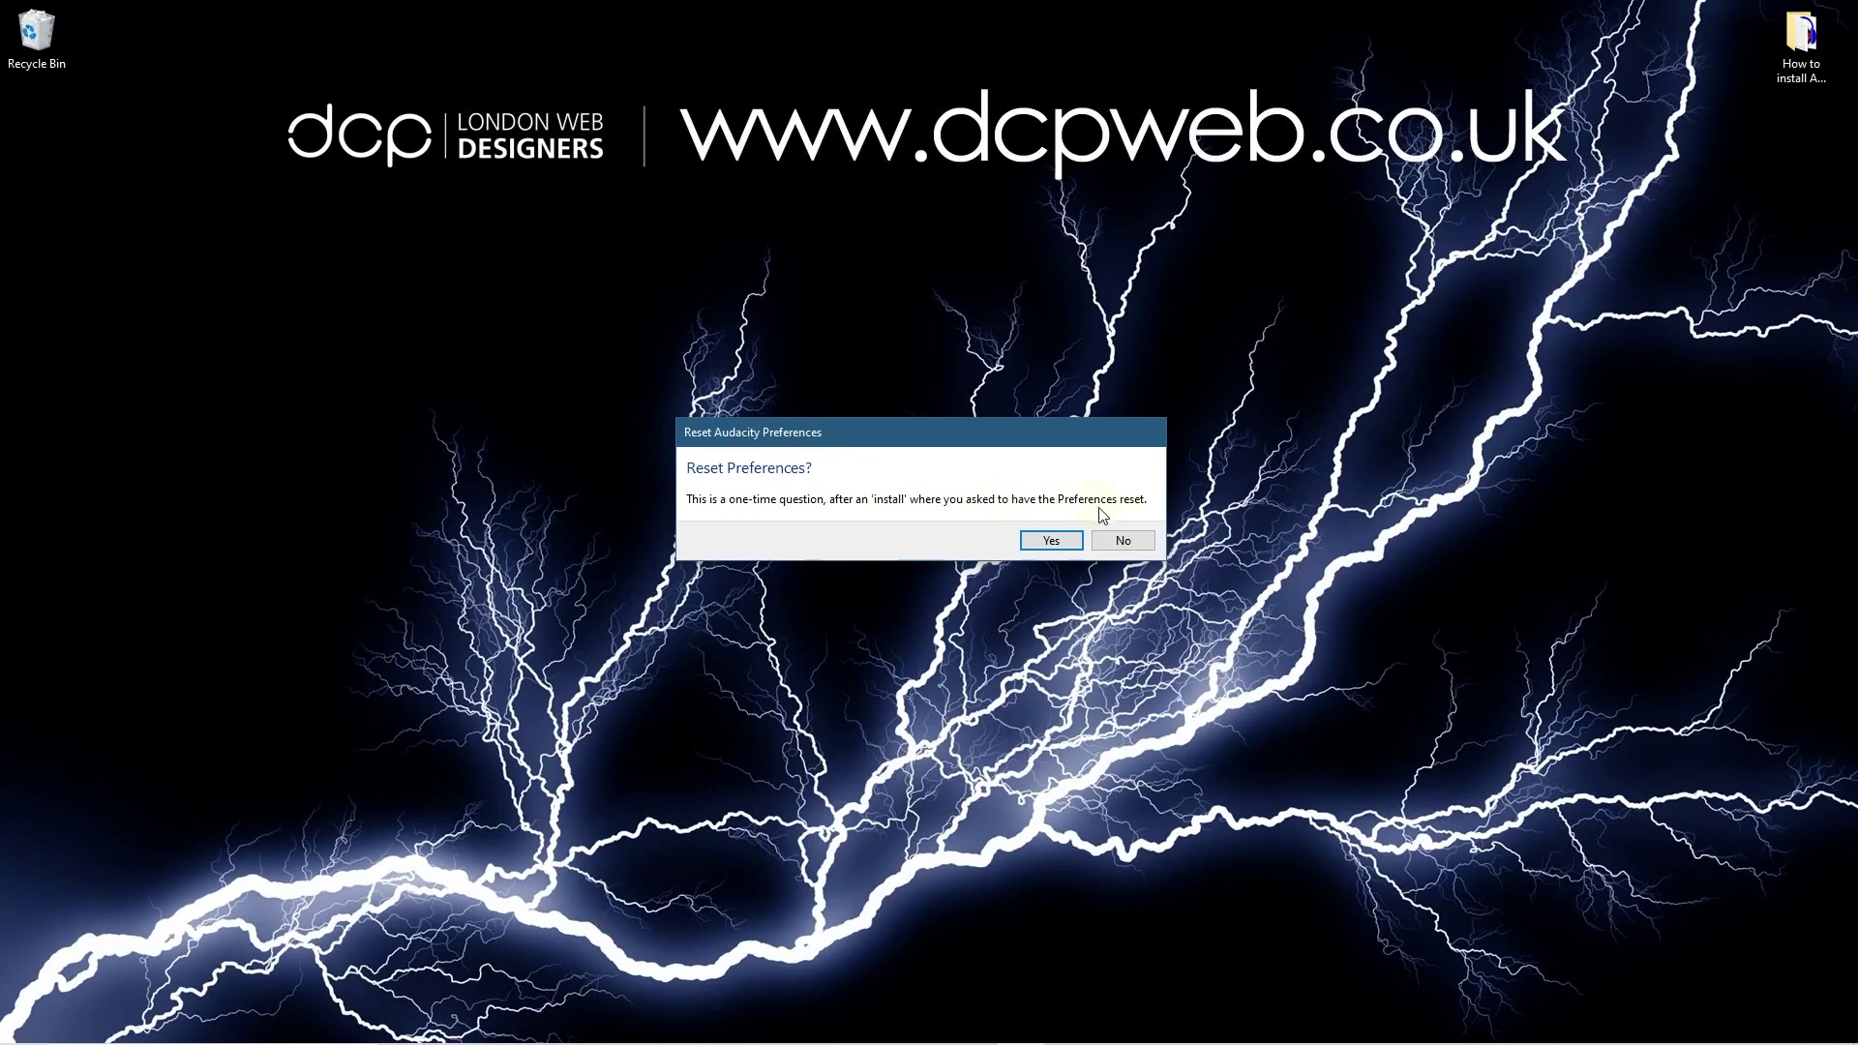
Agree to reset Audacity's preferences and dismiss the 3.0.2 welcome help screen.
{"action": "left_click", "coordinate": [1050, 540]}
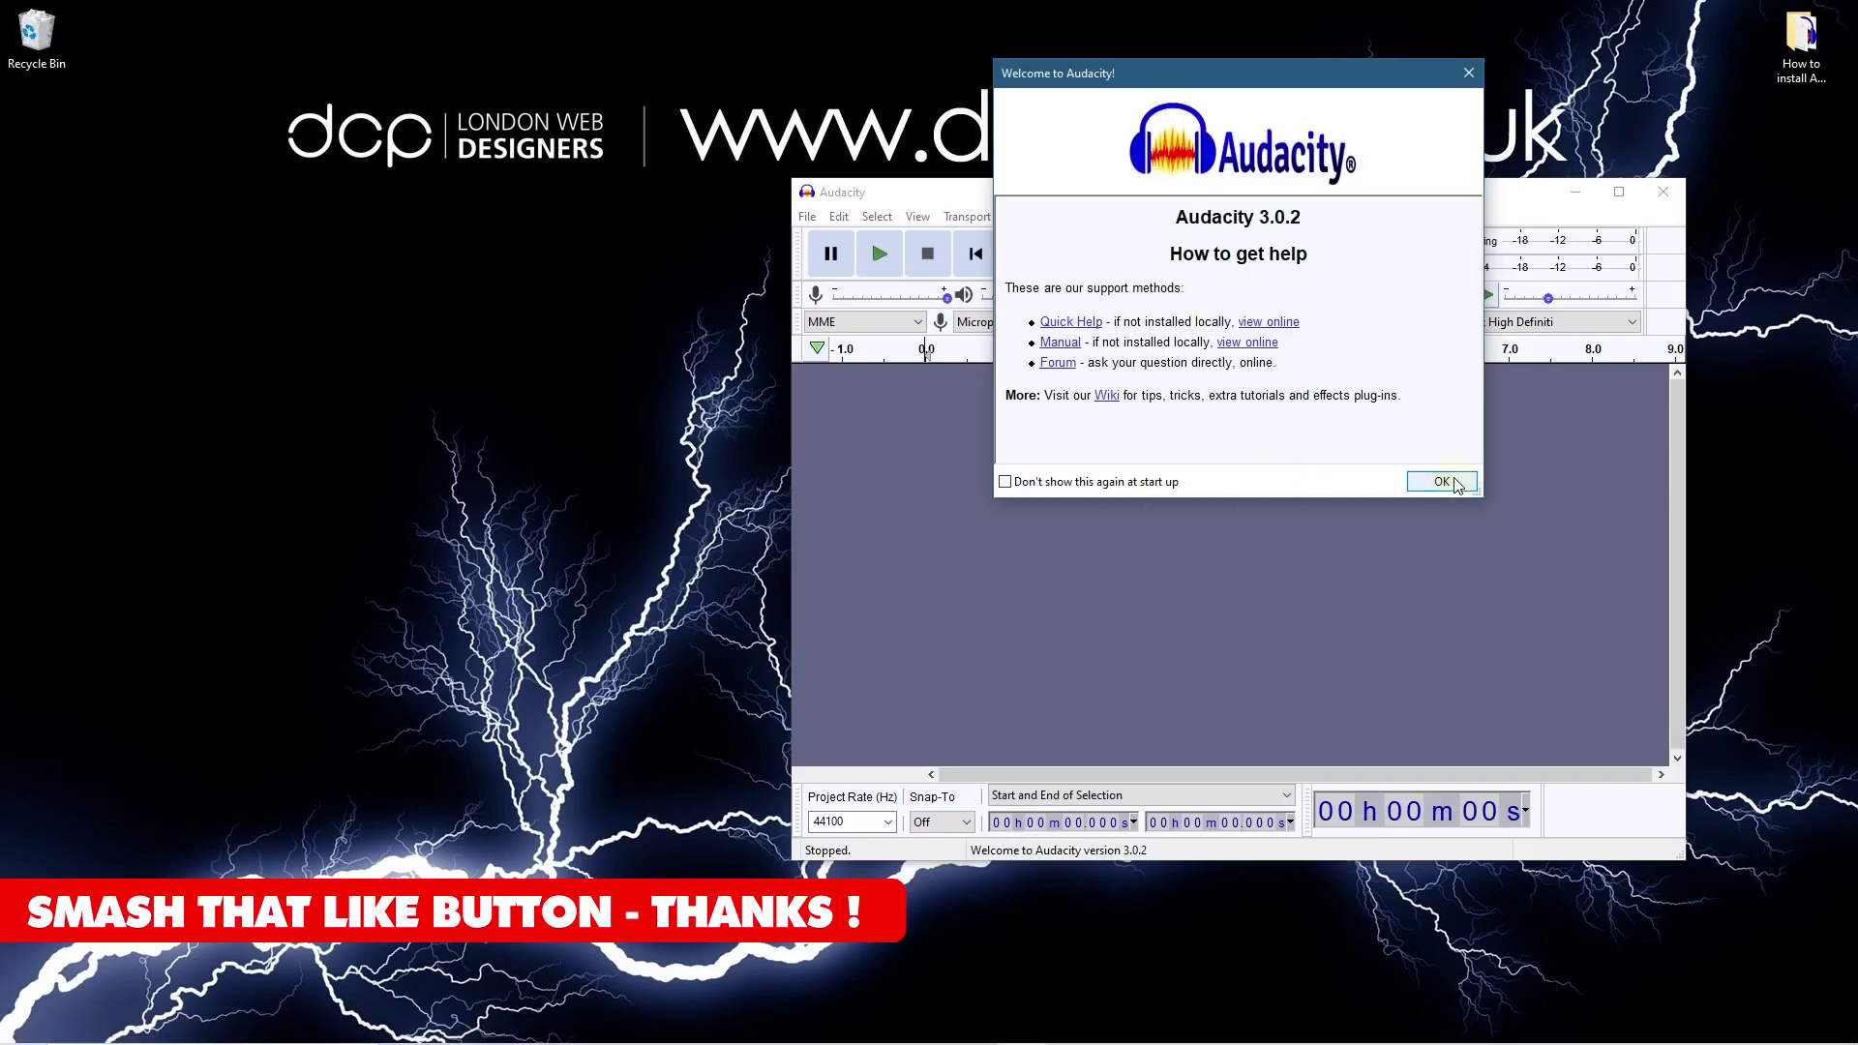
{"action": "left_click", "coordinate": [1441, 481]}
Maximize Audacity, keeping the USB Audio microphone and Realtek speakers as devices.
{"action": "left_click", "coordinate": [1618, 191]}
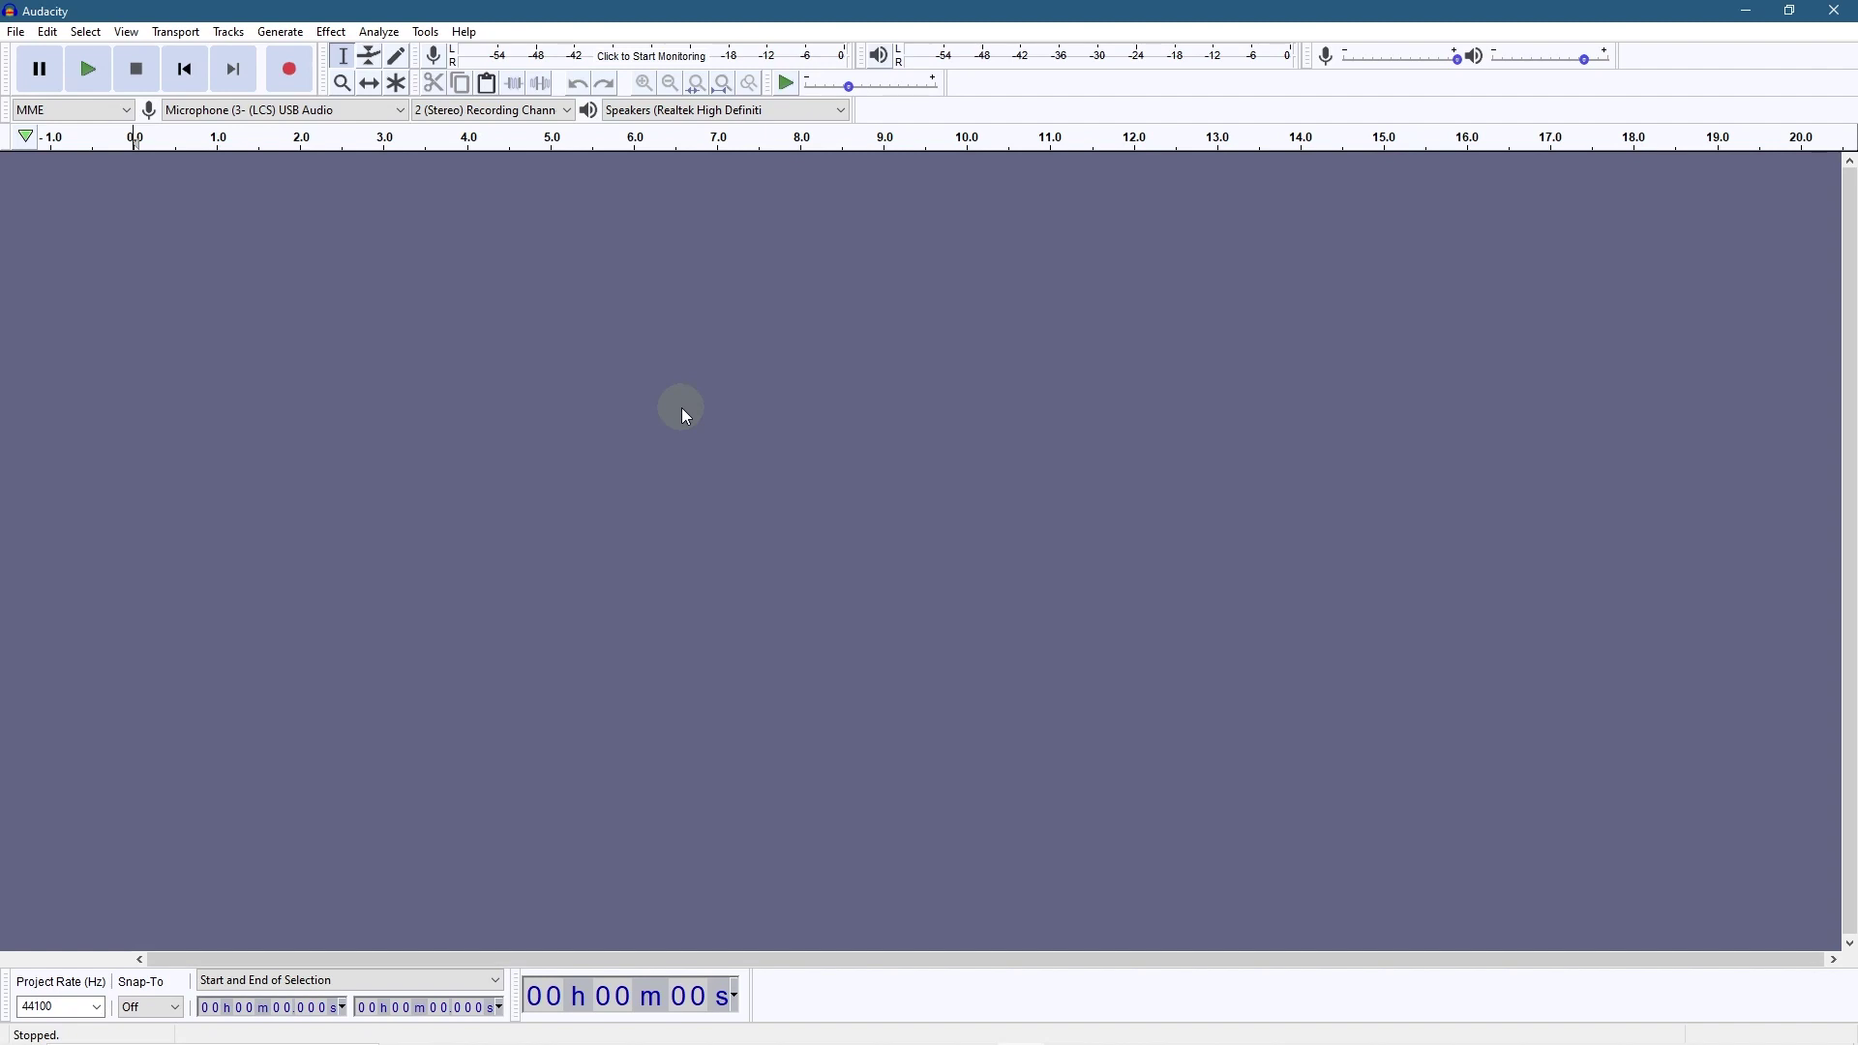
{"action": "left_click", "coordinate": [401, 109]}
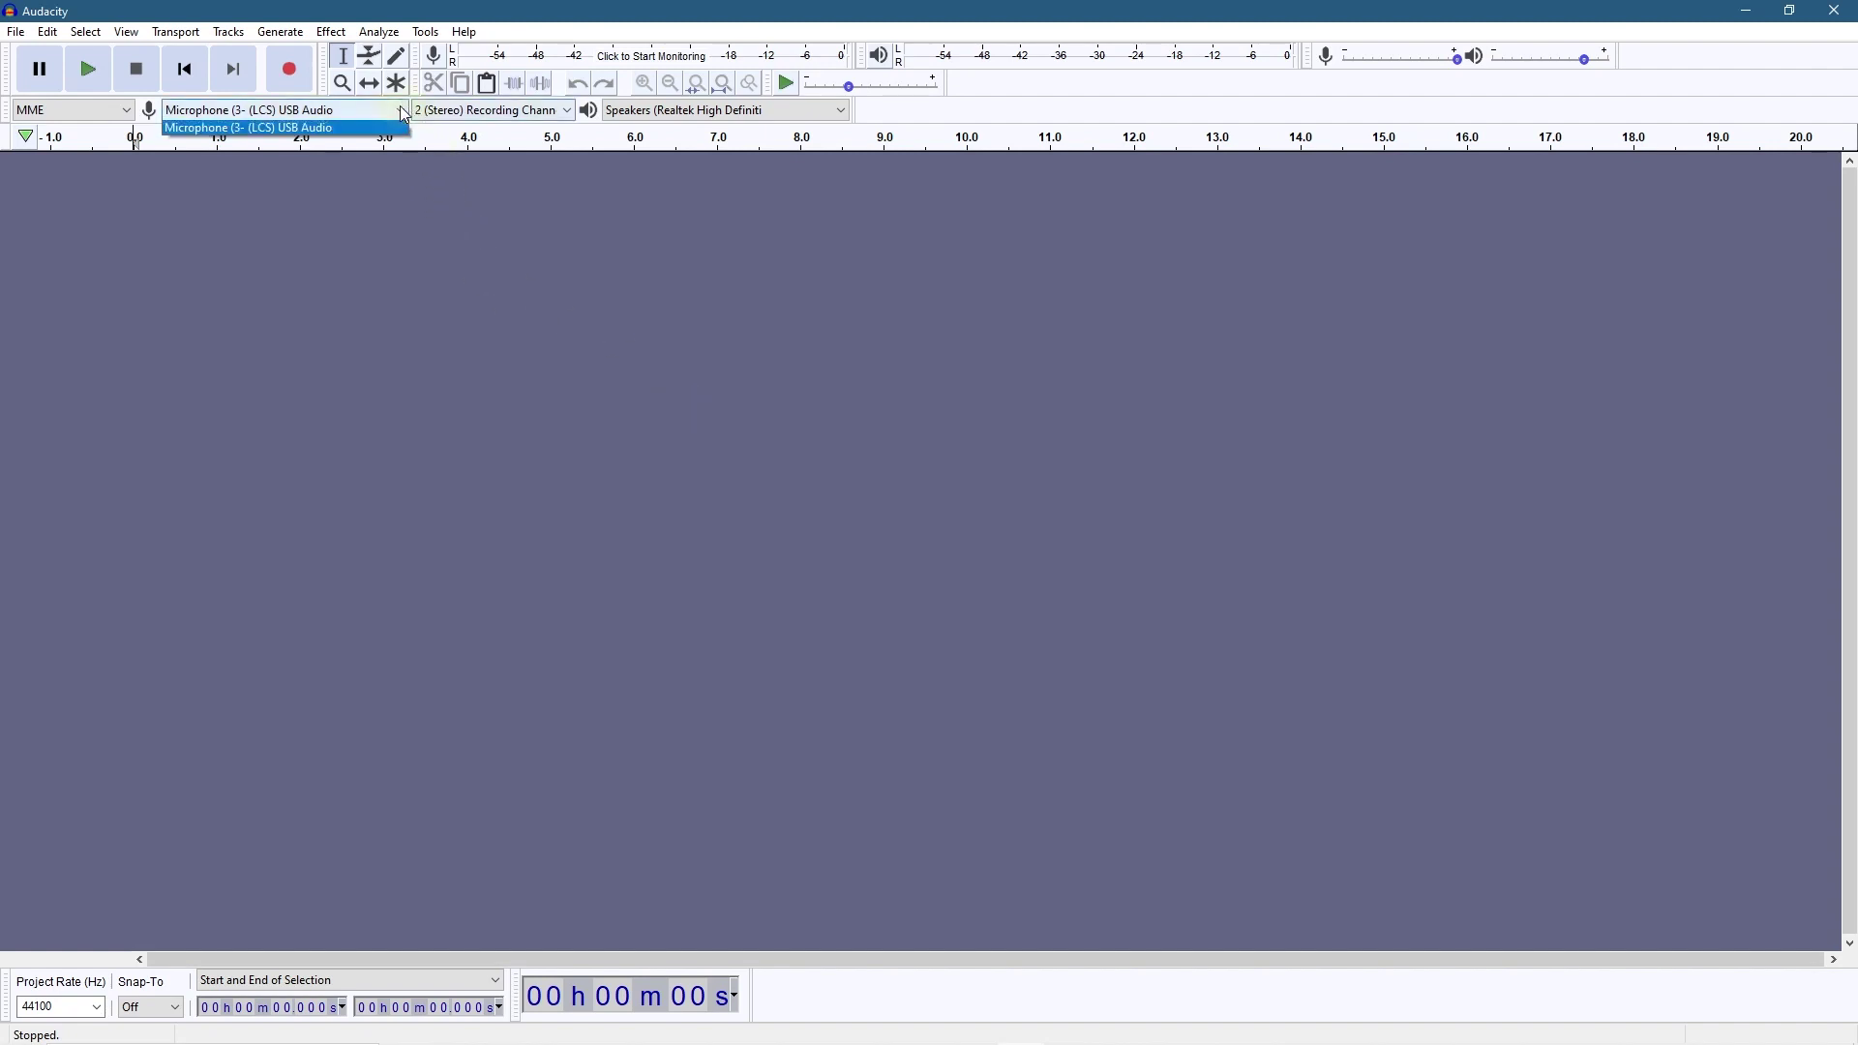
{"action": "left_click", "coordinate": [290, 124]}
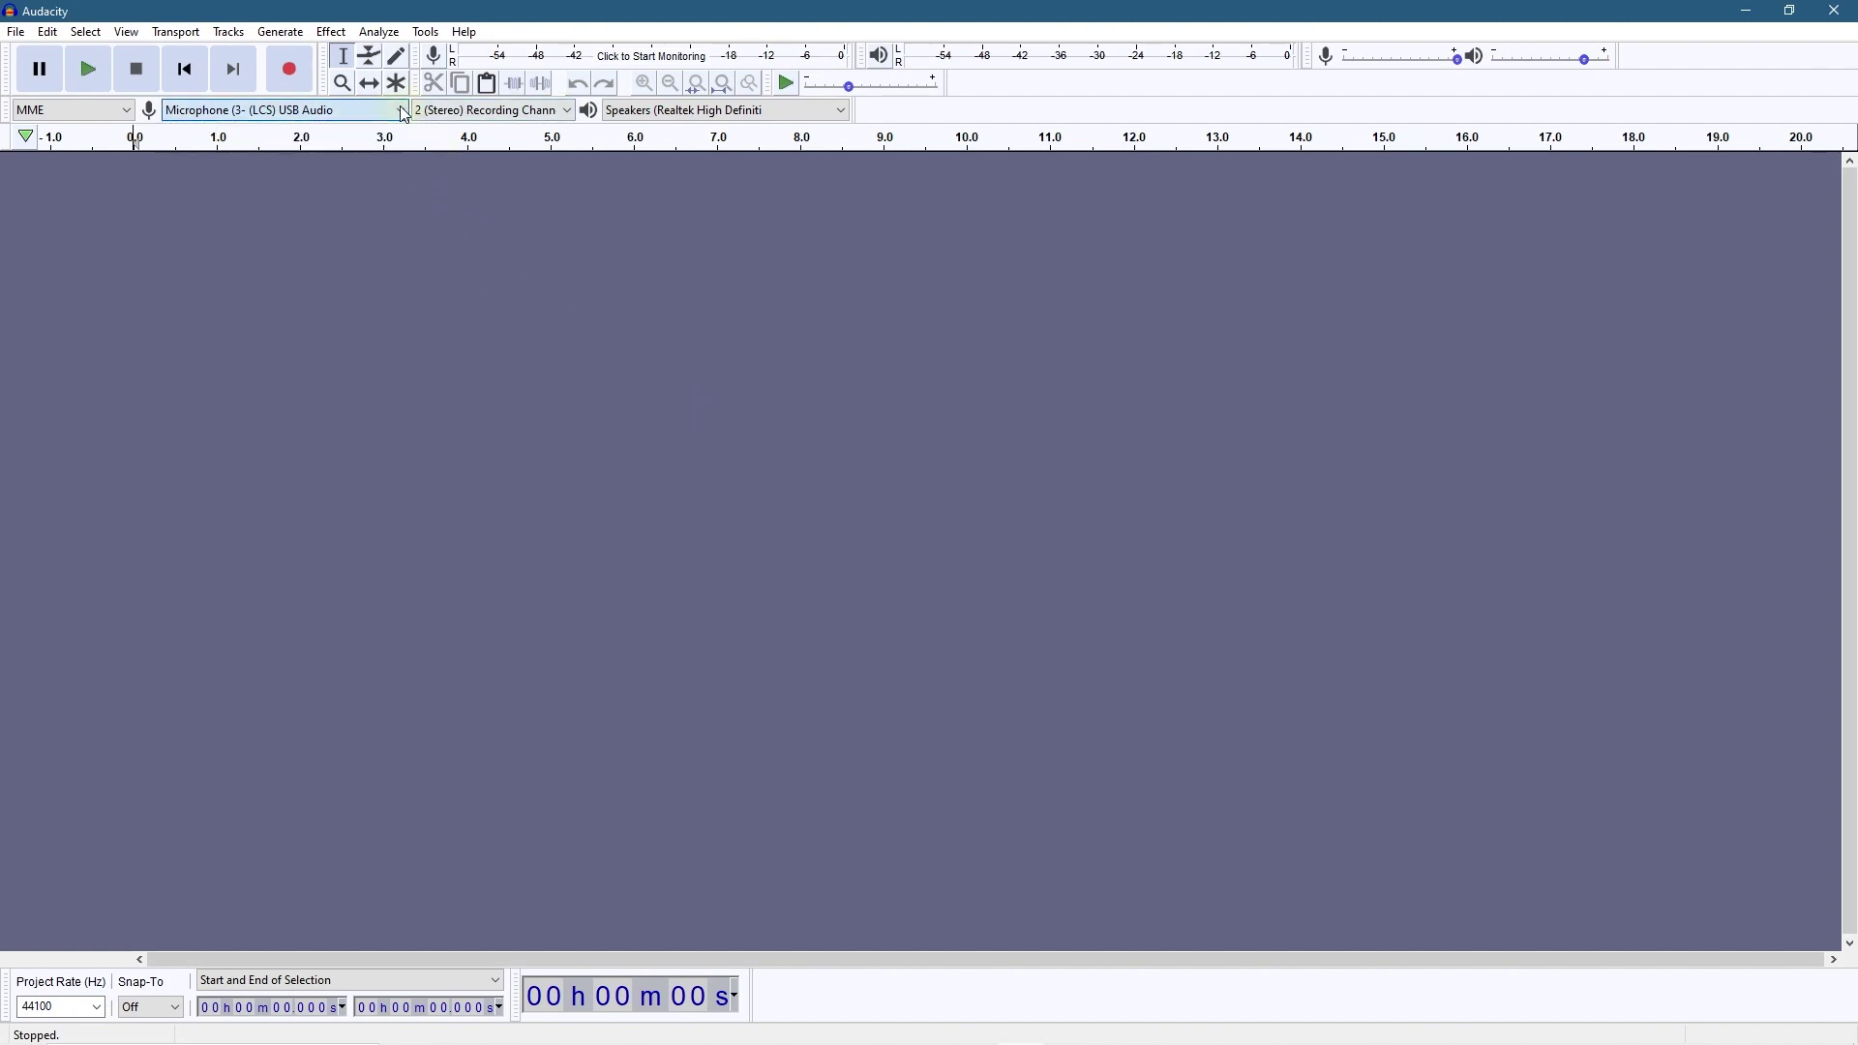
{"action": "left_click", "coordinate": [837, 116]}
{"action": "left_click", "coordinate": [835, 118]}
{"action": "left_click", "coordinate": [820, 364]}
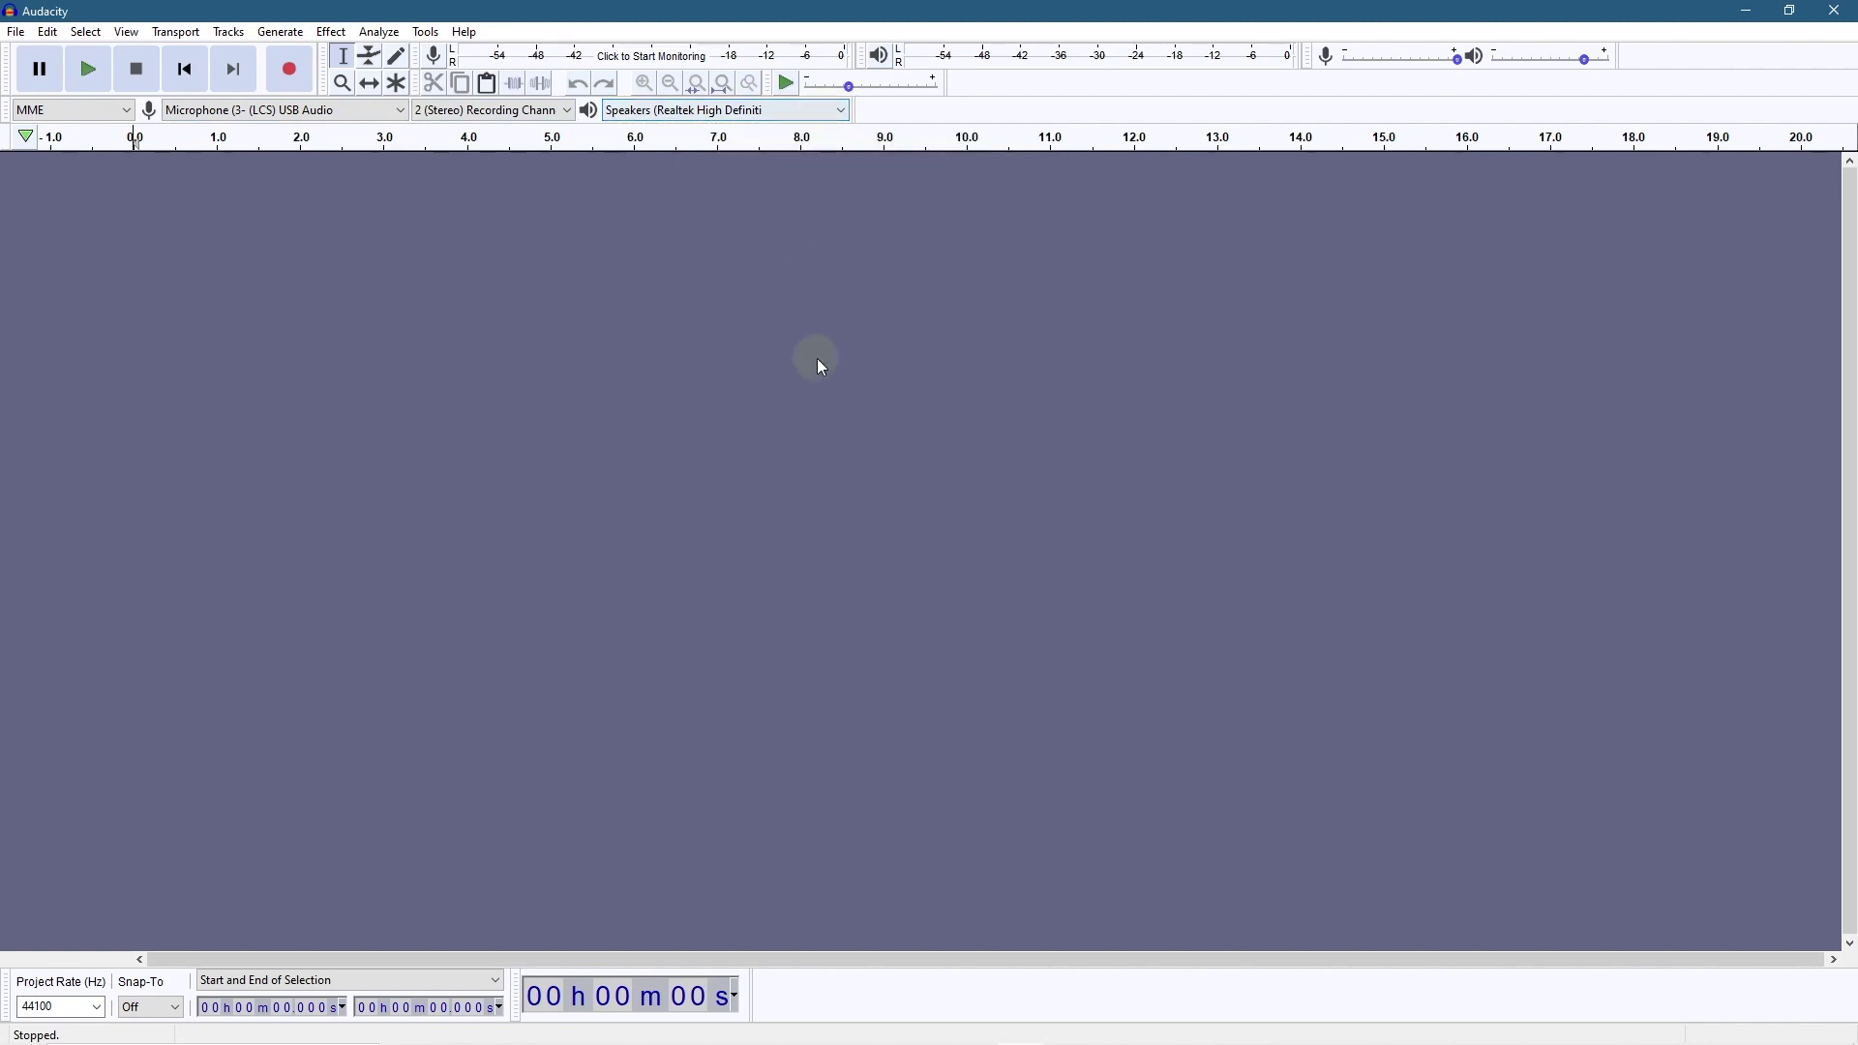